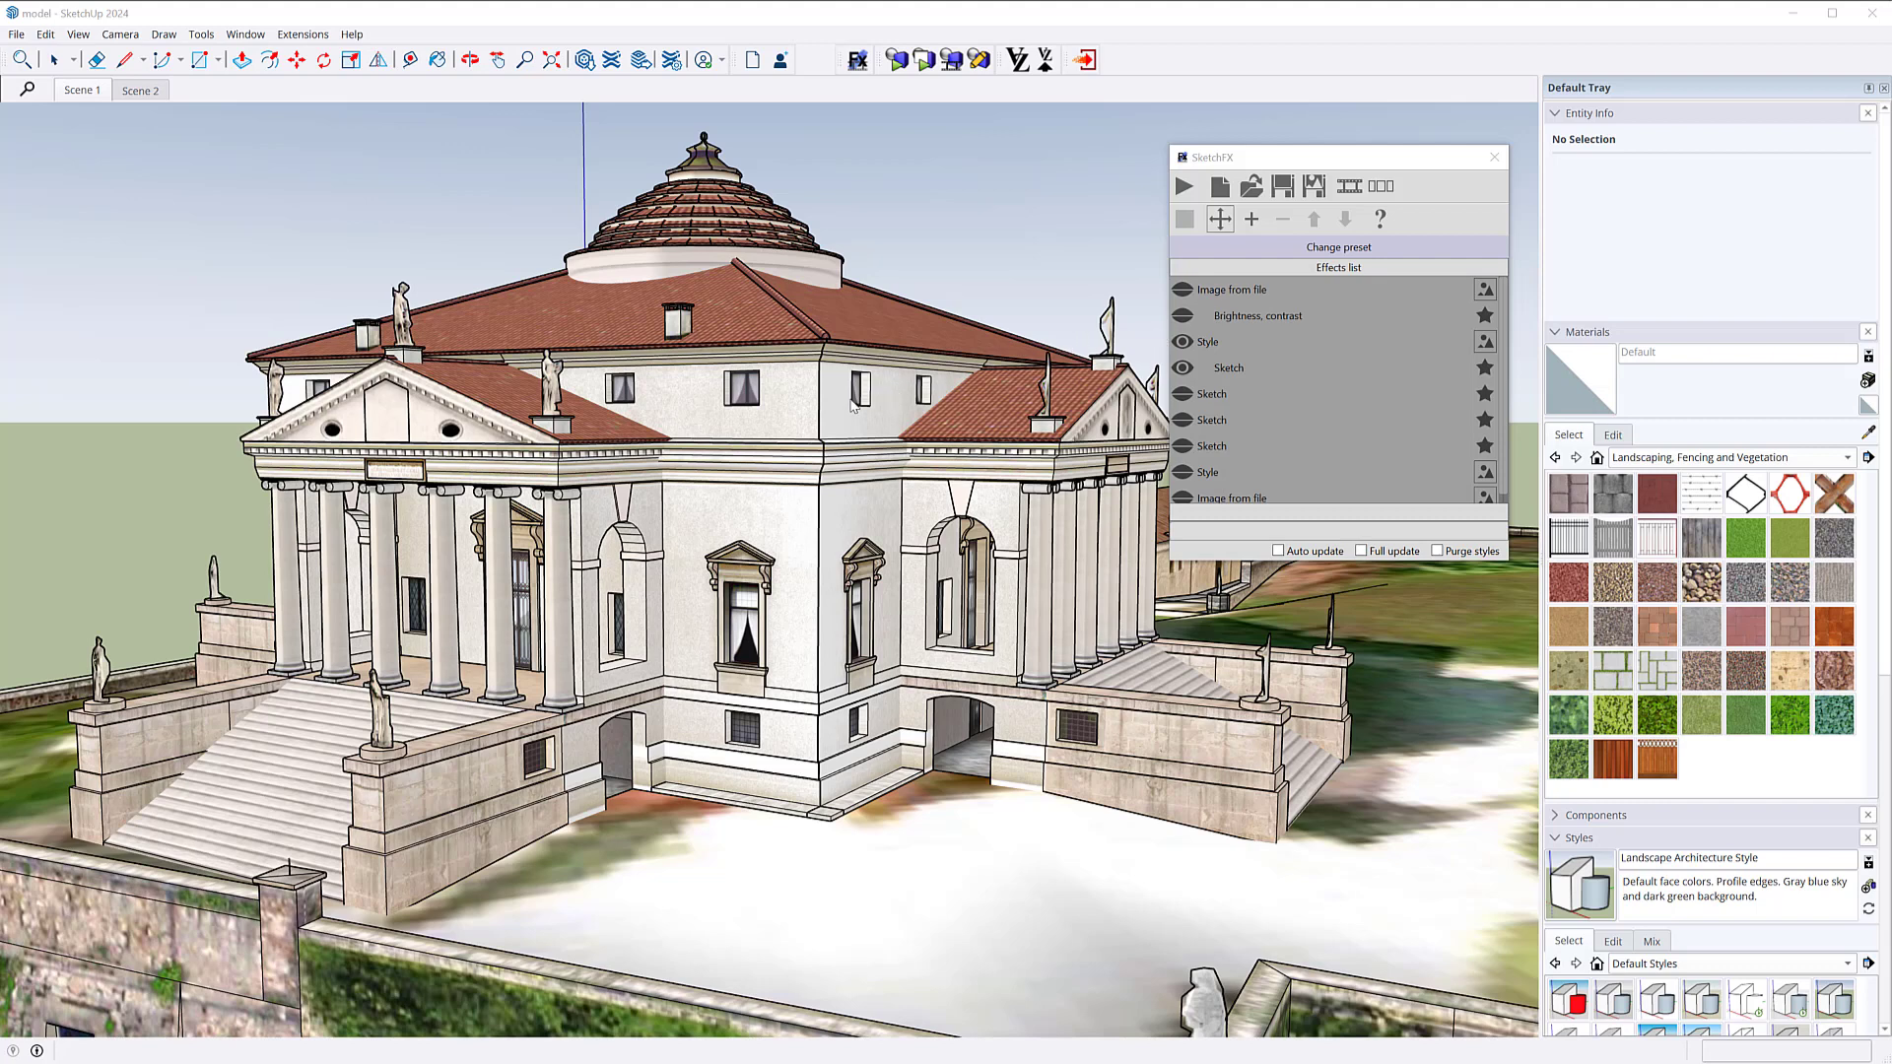
Open the SketchFX preset browser and scroll down to the Style Transfer and Watercolor presets
{"action": "left_click", "coordinate": [1339, 247]}
{"action": "mouse_move", "coordinate": [1501, 268]}
{"action": "left_mouse_down"}
{"action": "mouse_move", "coordinate": [1452, 336]}
{"action": "mouse_move", "coordinate": [1475, 526]}
{"action": "mouse_move", "coordinate": [1507, 582]}
{"action": "mouse_move", "coordinate": [1510, 549]}
{"action": "left_mouse_up"}
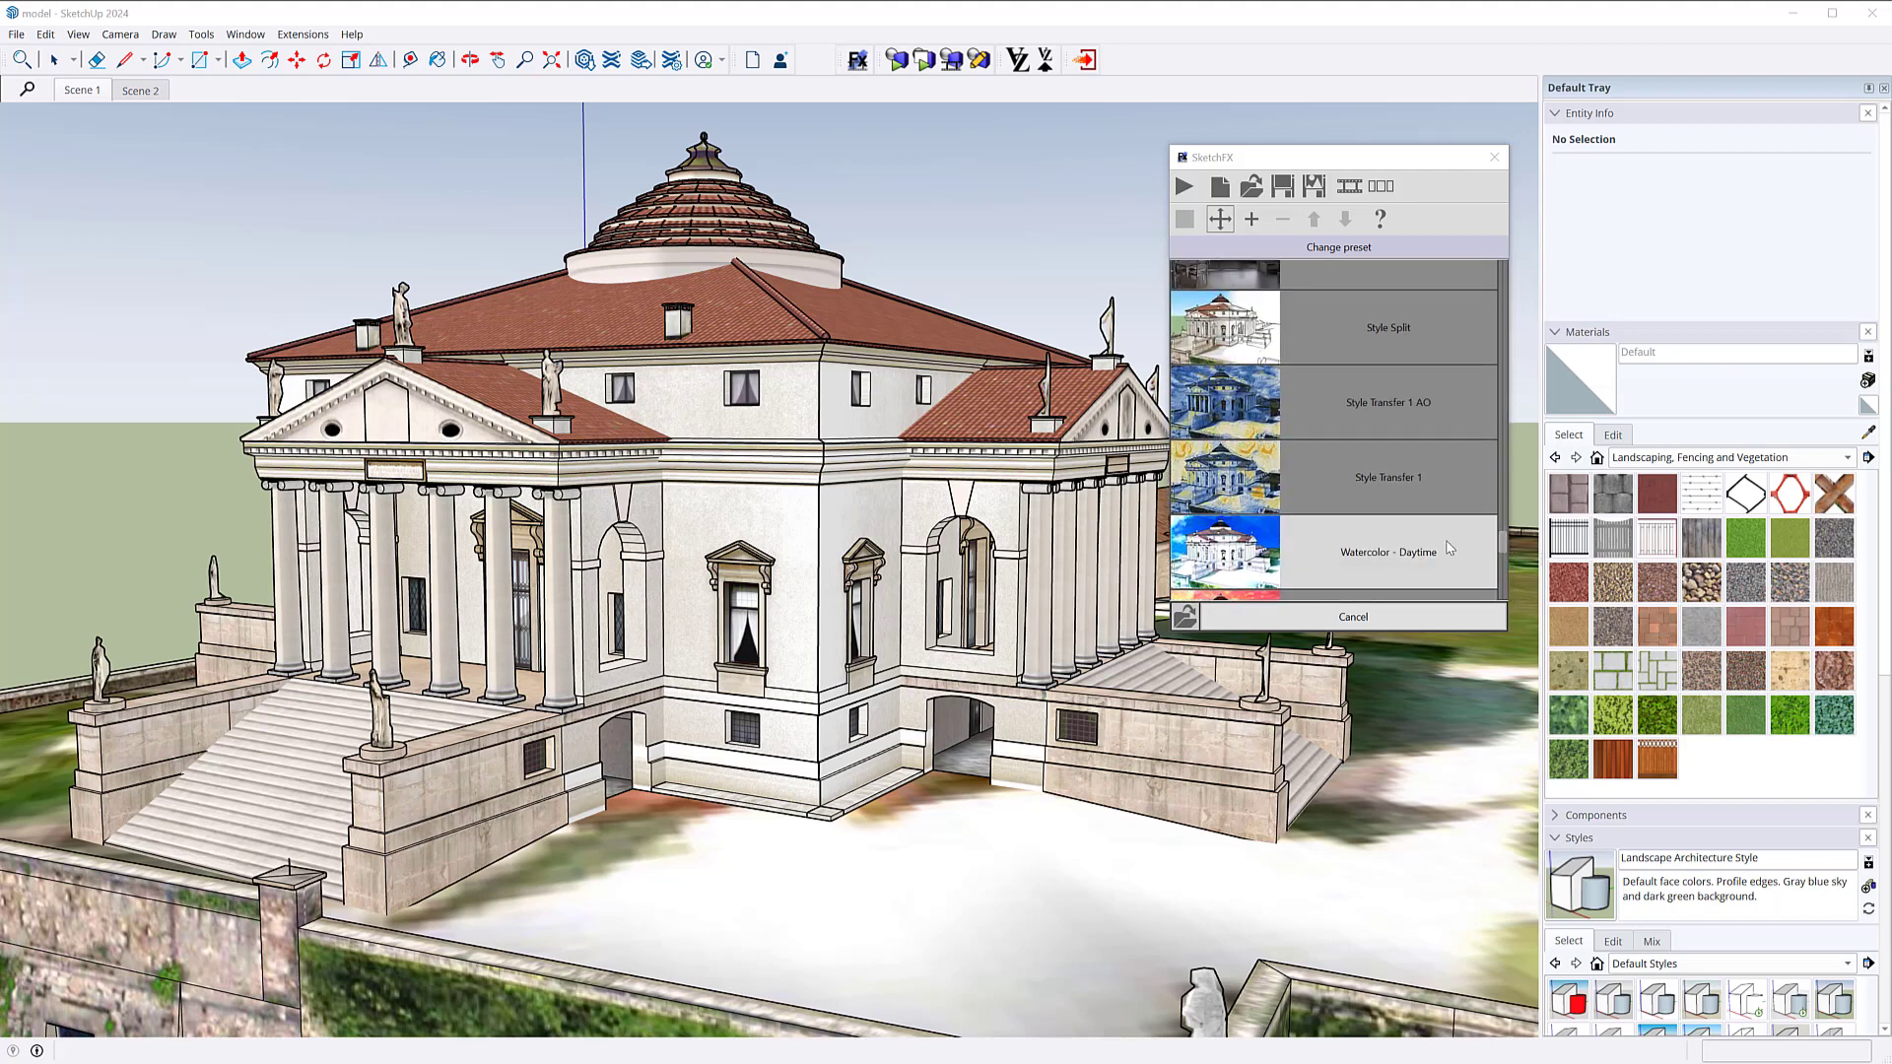
Apply Style Transfer 1 to render the villa as a starry.jpg painting and show its Style transfer settings
{"action": "left_click", "coordinate": [1340, 491]}
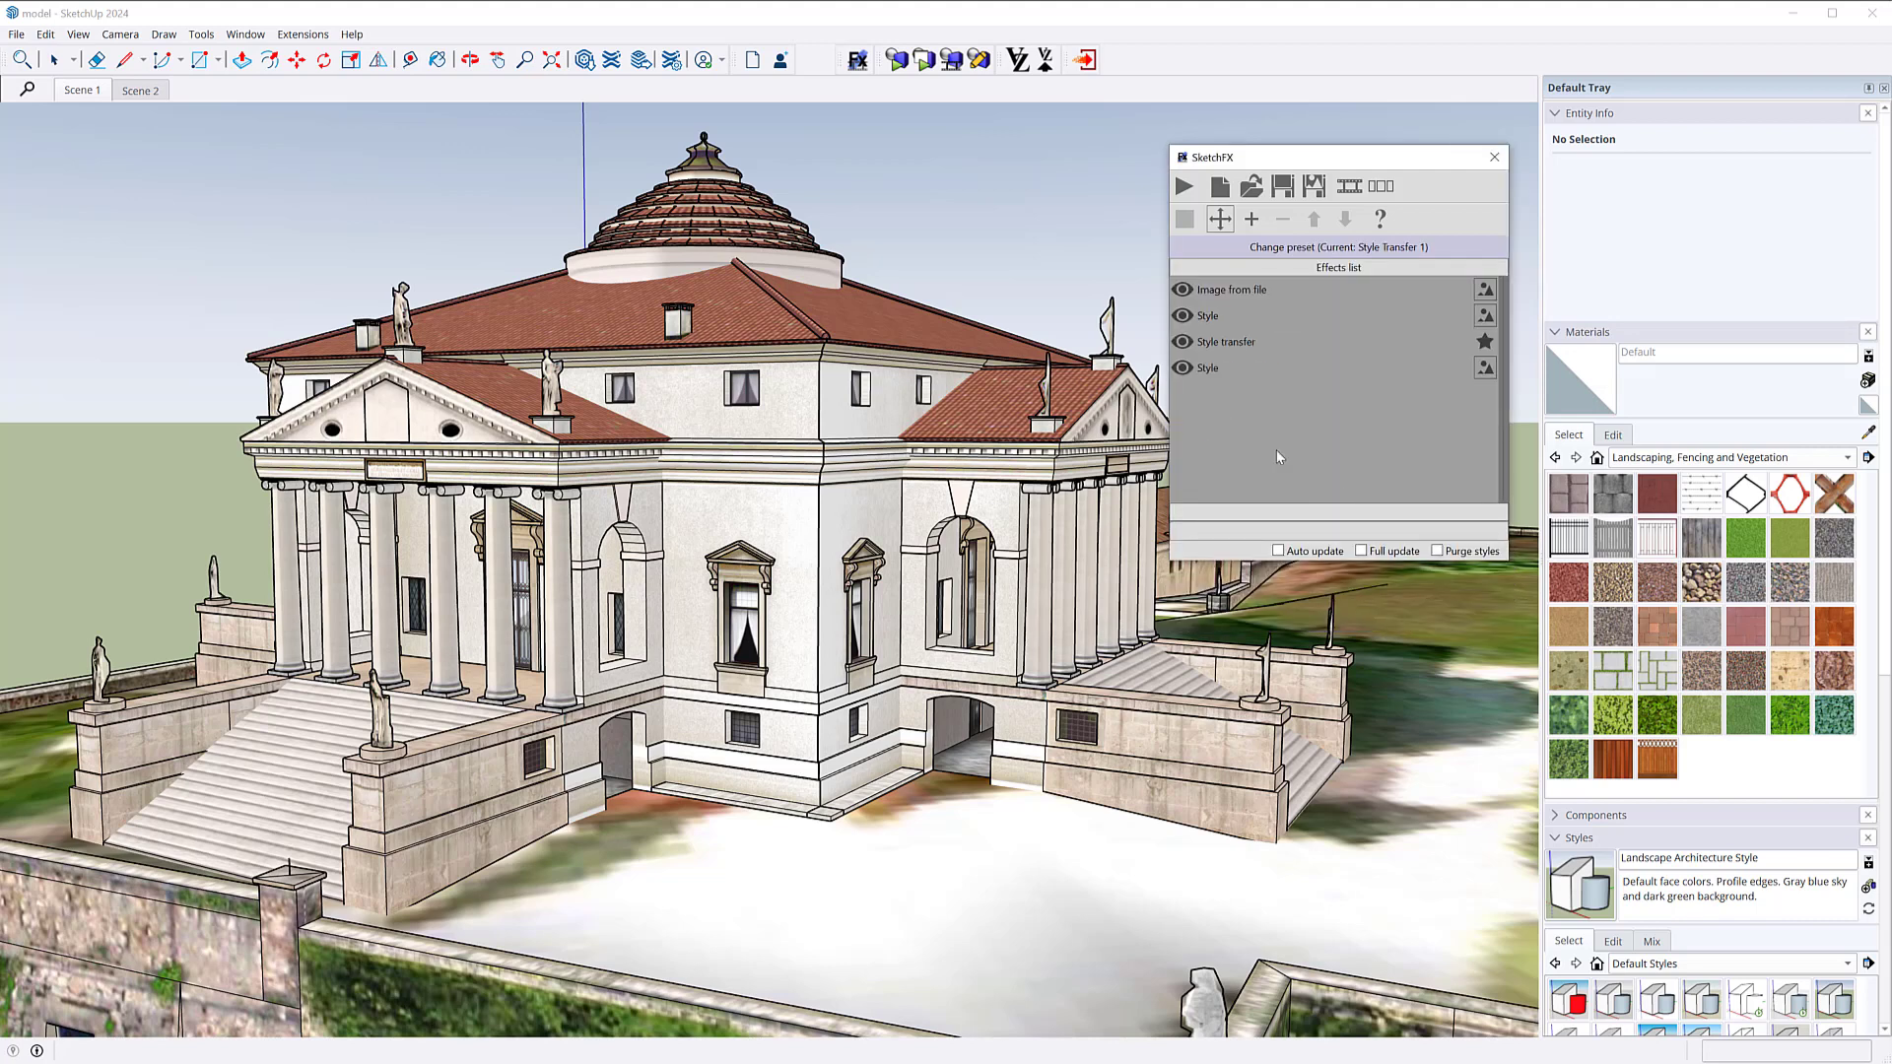
{"action": "left_click", "coordinate": [1185, 185]}
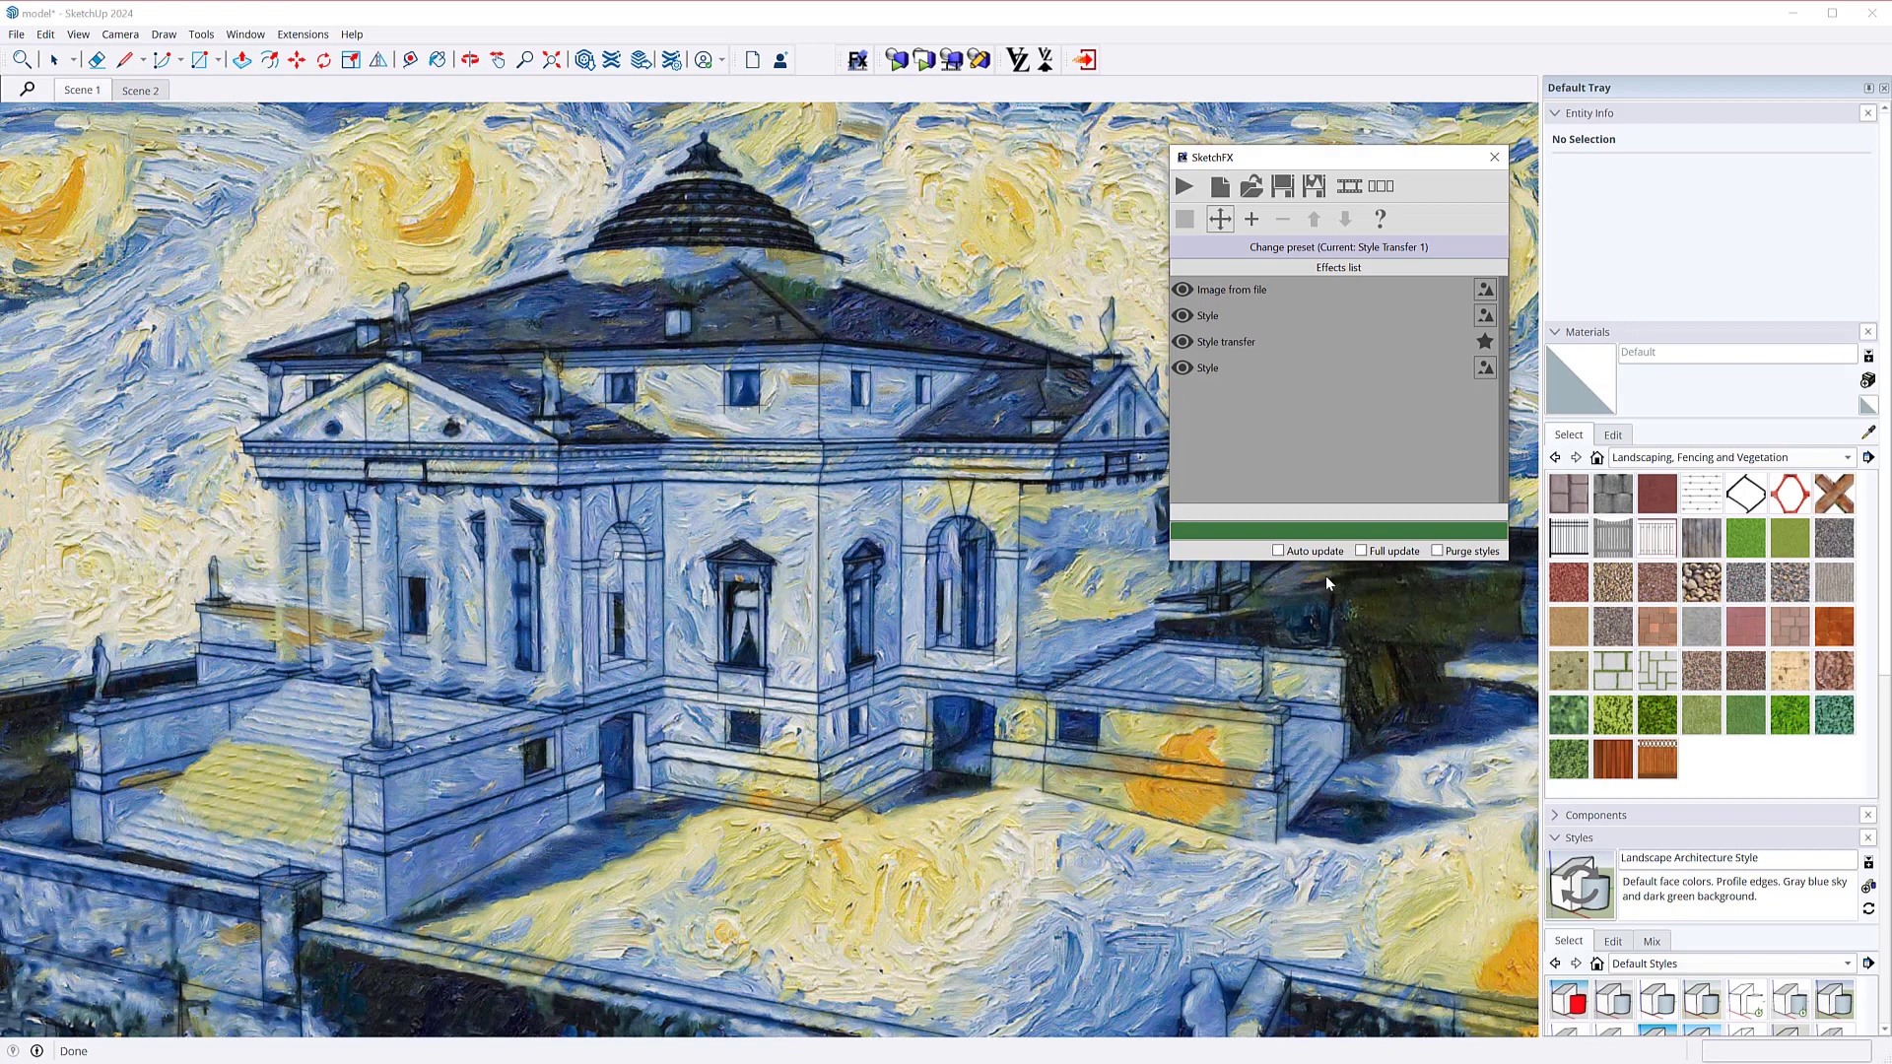
{"action": "left_click", "coordinate": [1327, 583]}
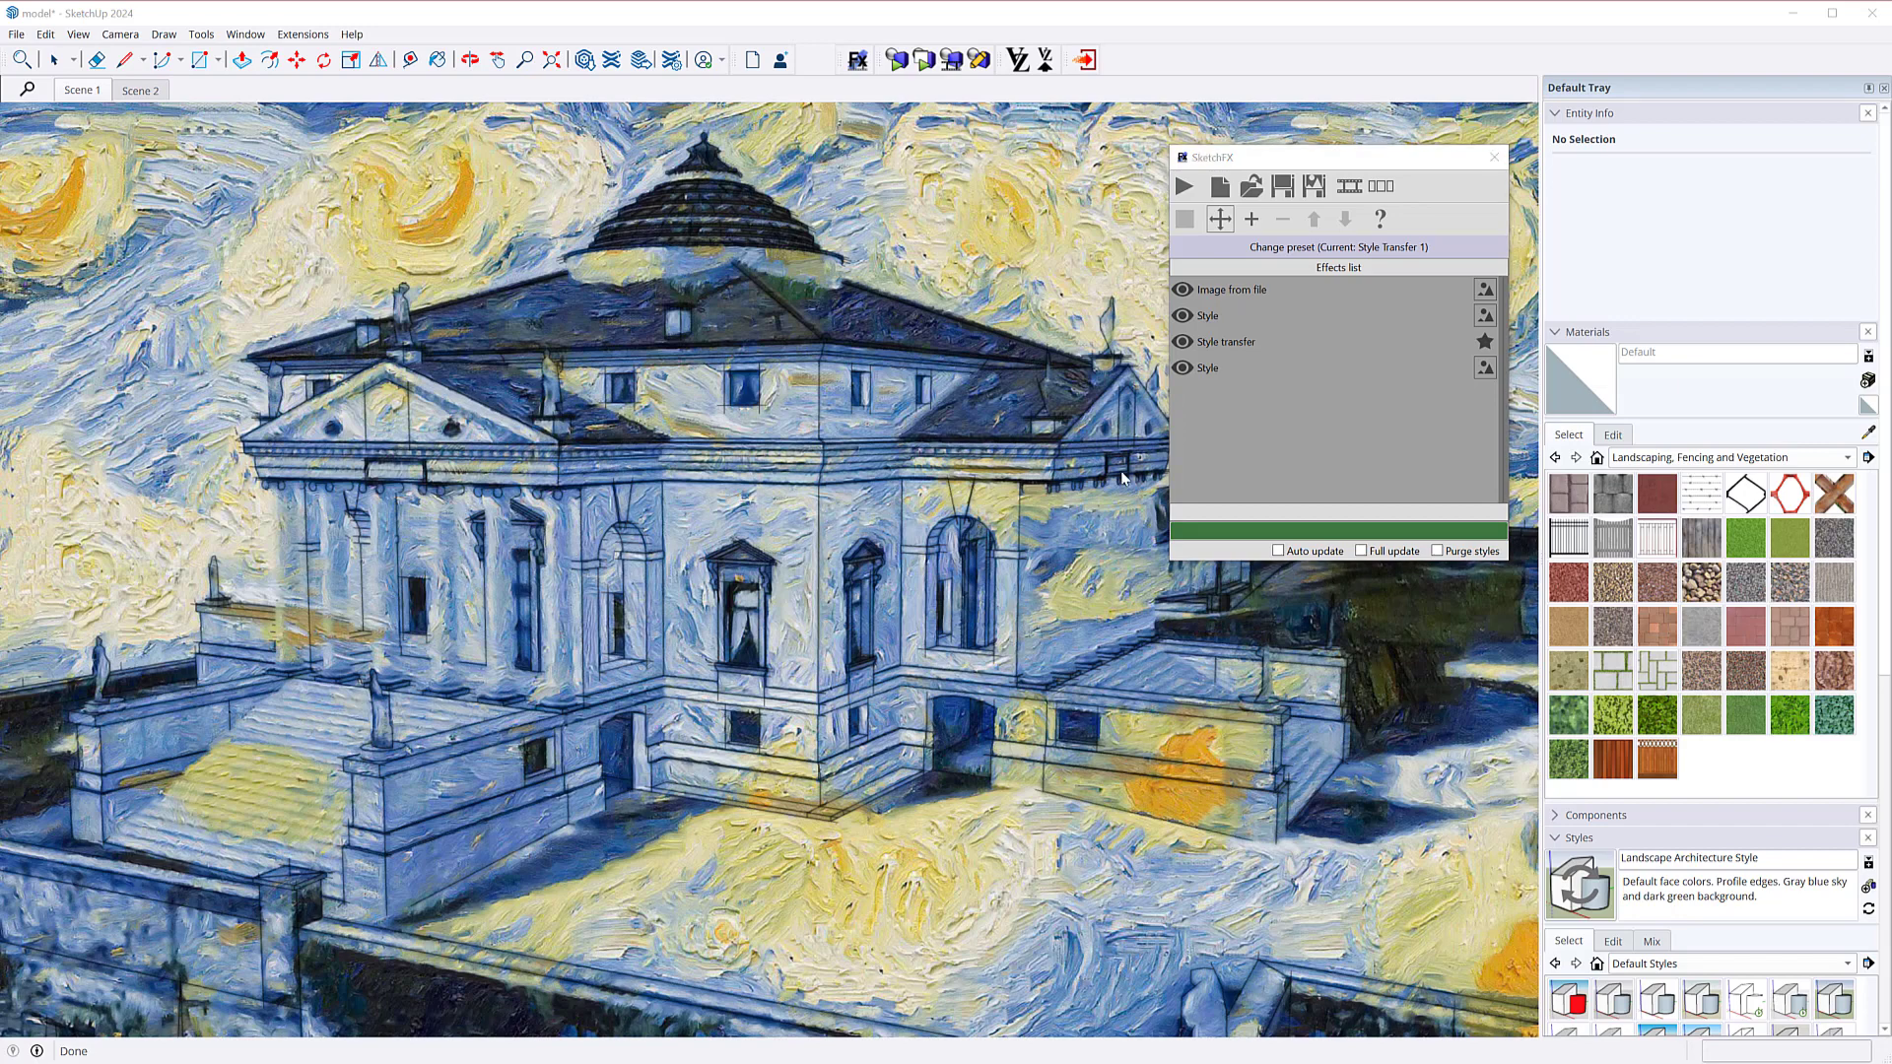
{"action": "left_click", "coordinate": [1218, 341]}
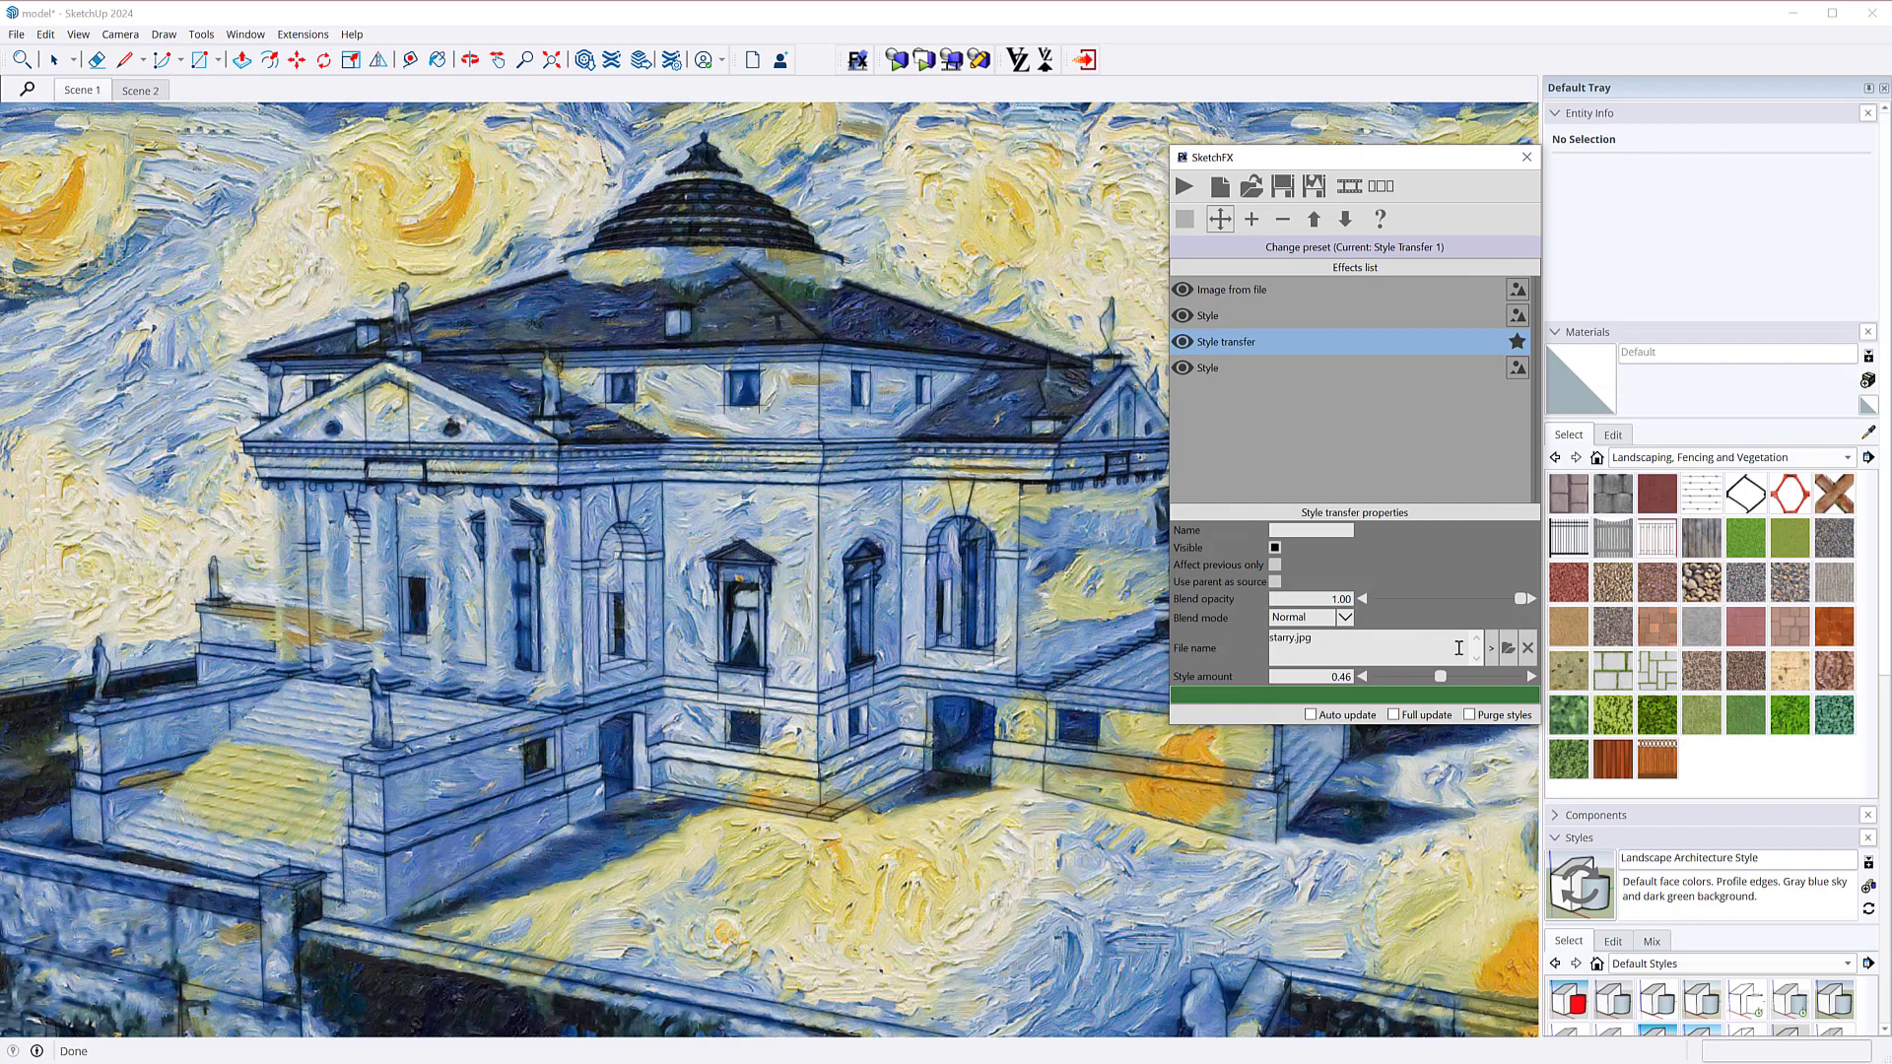
Set the style image to 9c2ad024286063.56332341d2e3c.jpg from the sketchfx 4 folder and re-render the villa
{"action": "left_click", "coordinate": [1508, 650]}
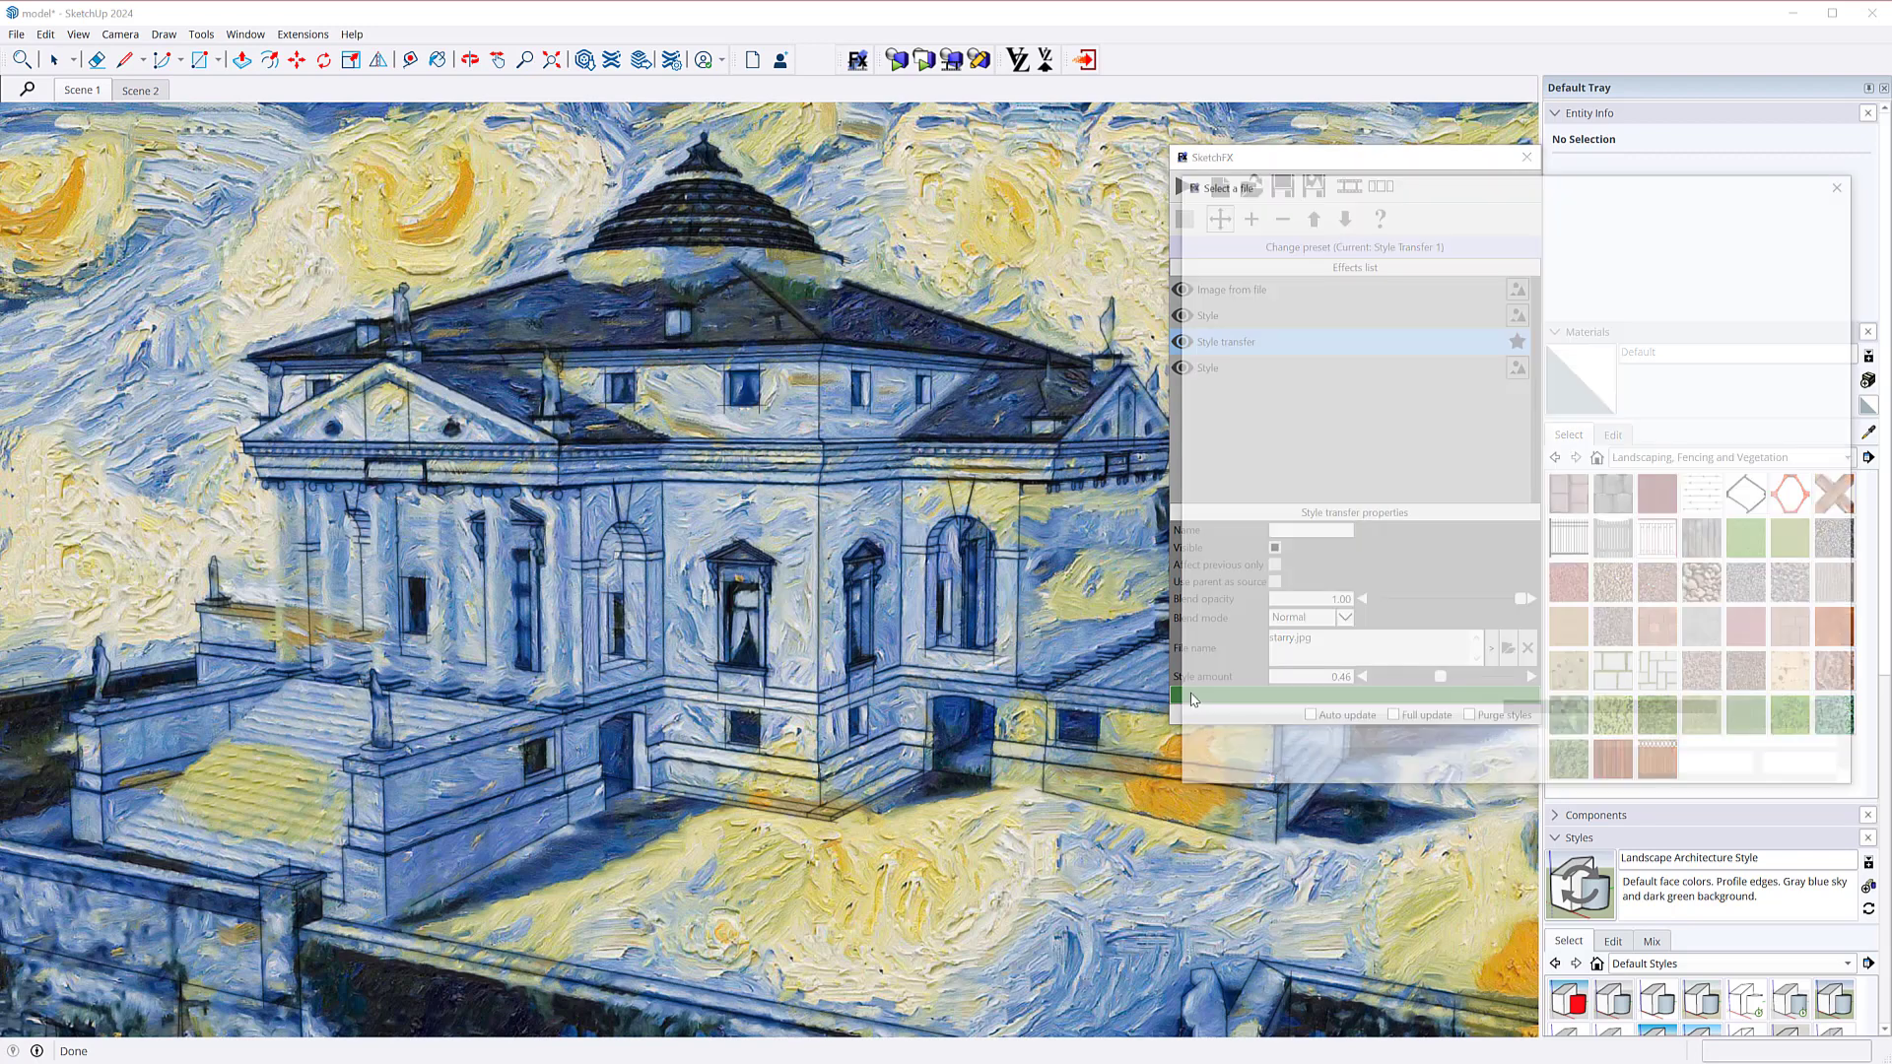
{"action": "left_click", "coordinate": [1247, 602]}
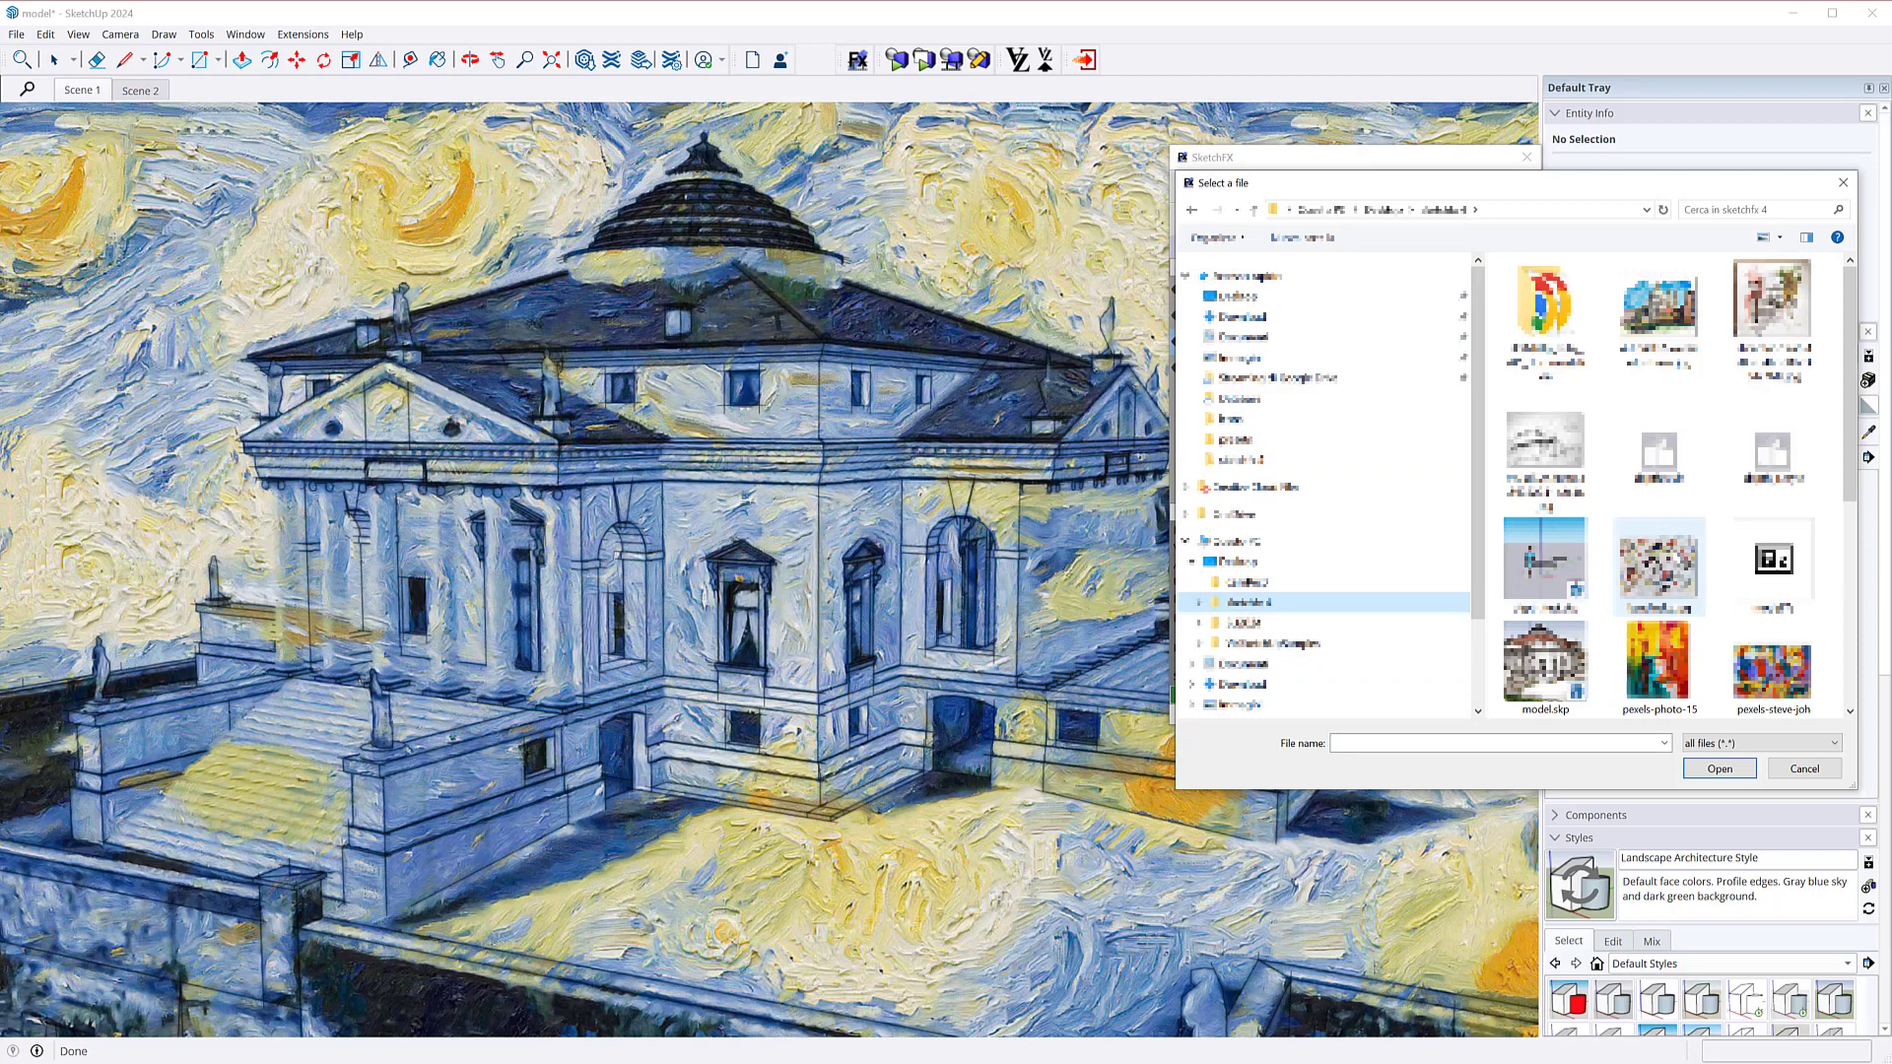
{"action": "double_click", "coordinate": [1567, 453]}
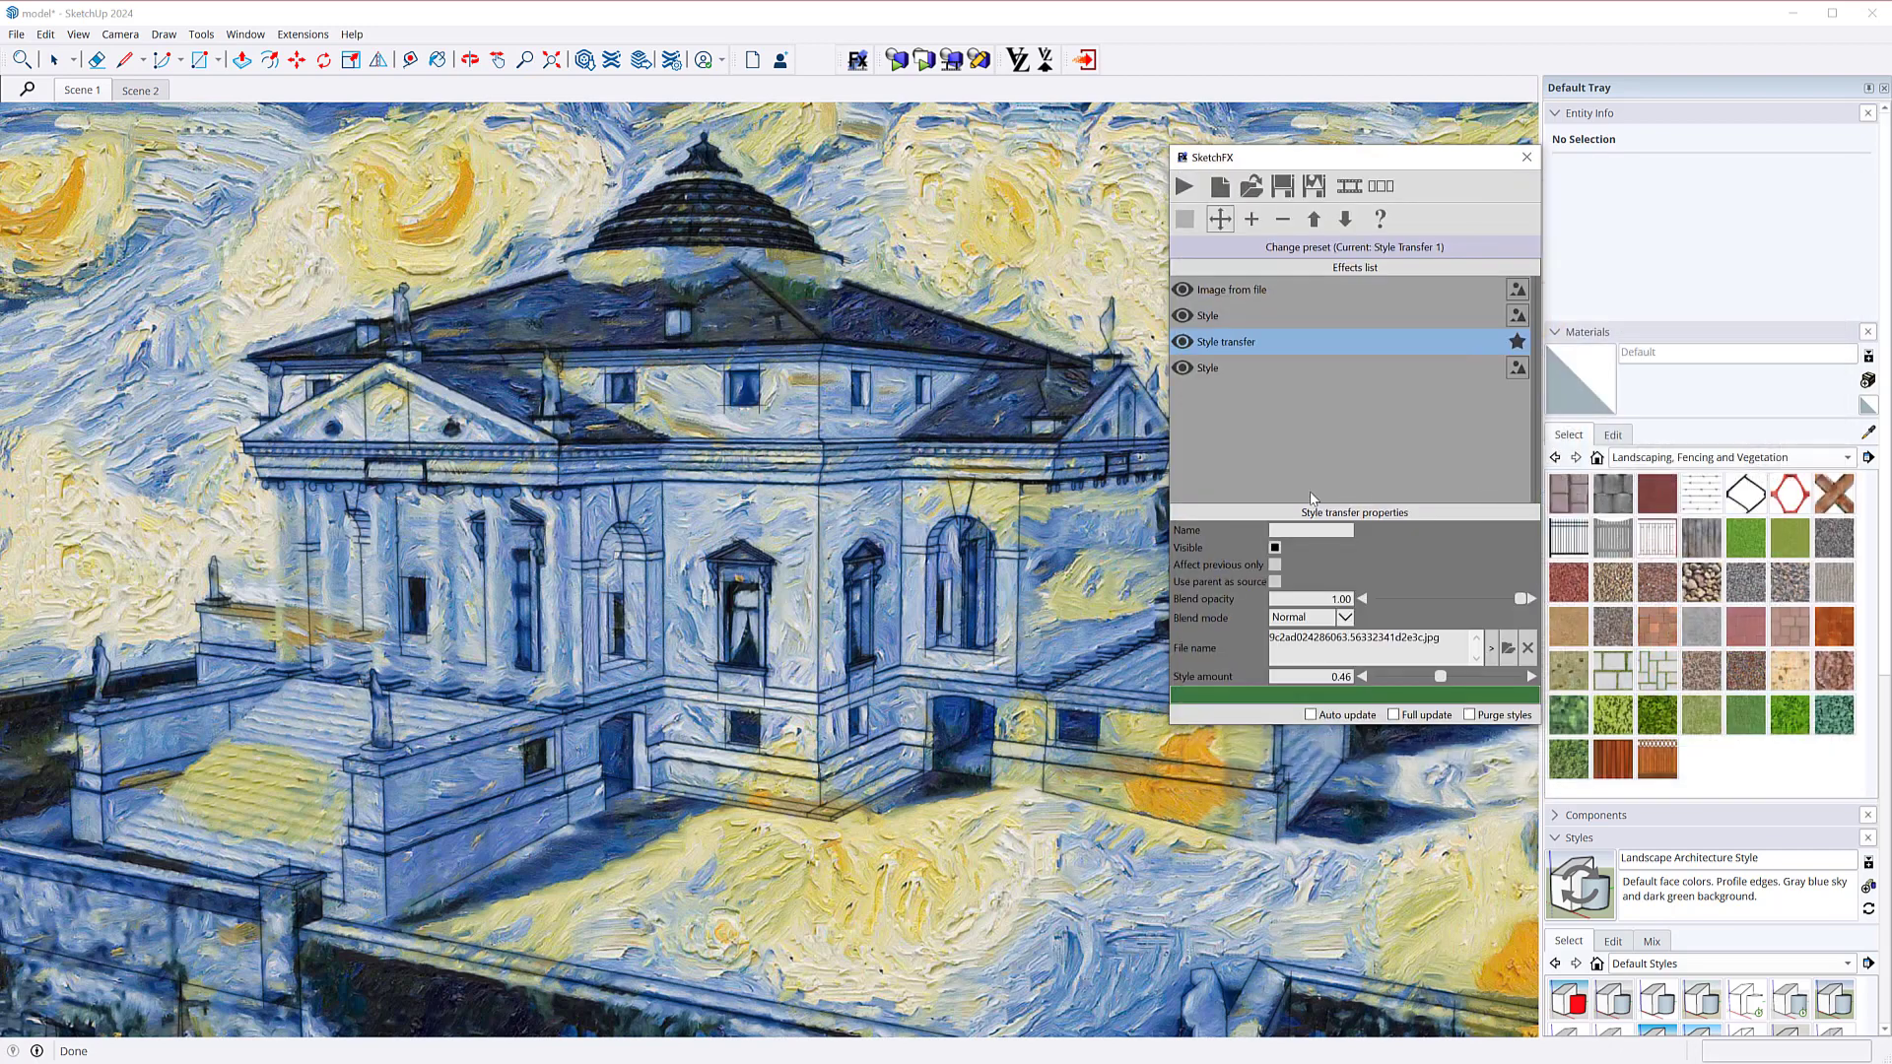
{"action": "left_click", "coordinate": [1184, 186]}
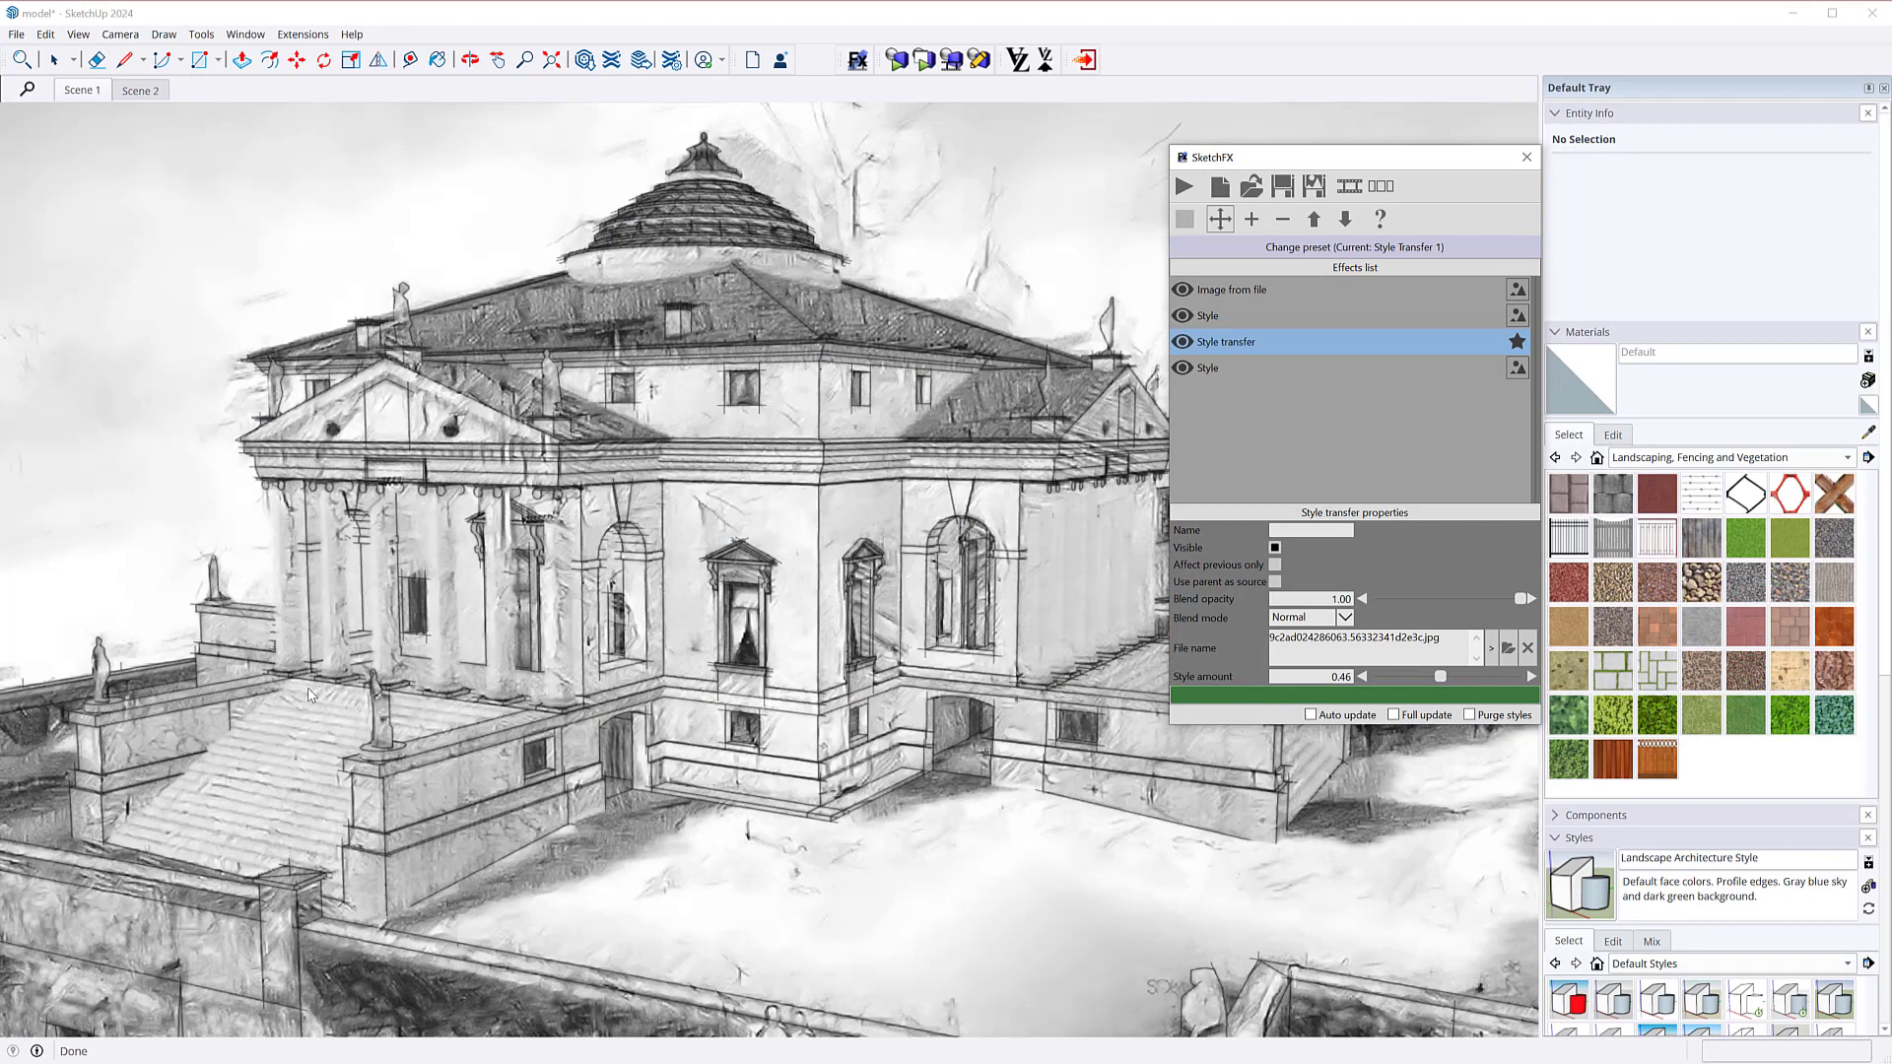
Apply the Pencil 4 preset, render the villa as a bold pencil sketch, and reopen the preset list
{"action": "left_click", "coordinate": [1395, 247]}
{"action": "scroll", "coordinate": [1508, 316], "scroll_direction": "down", "scroll_amount": 10}
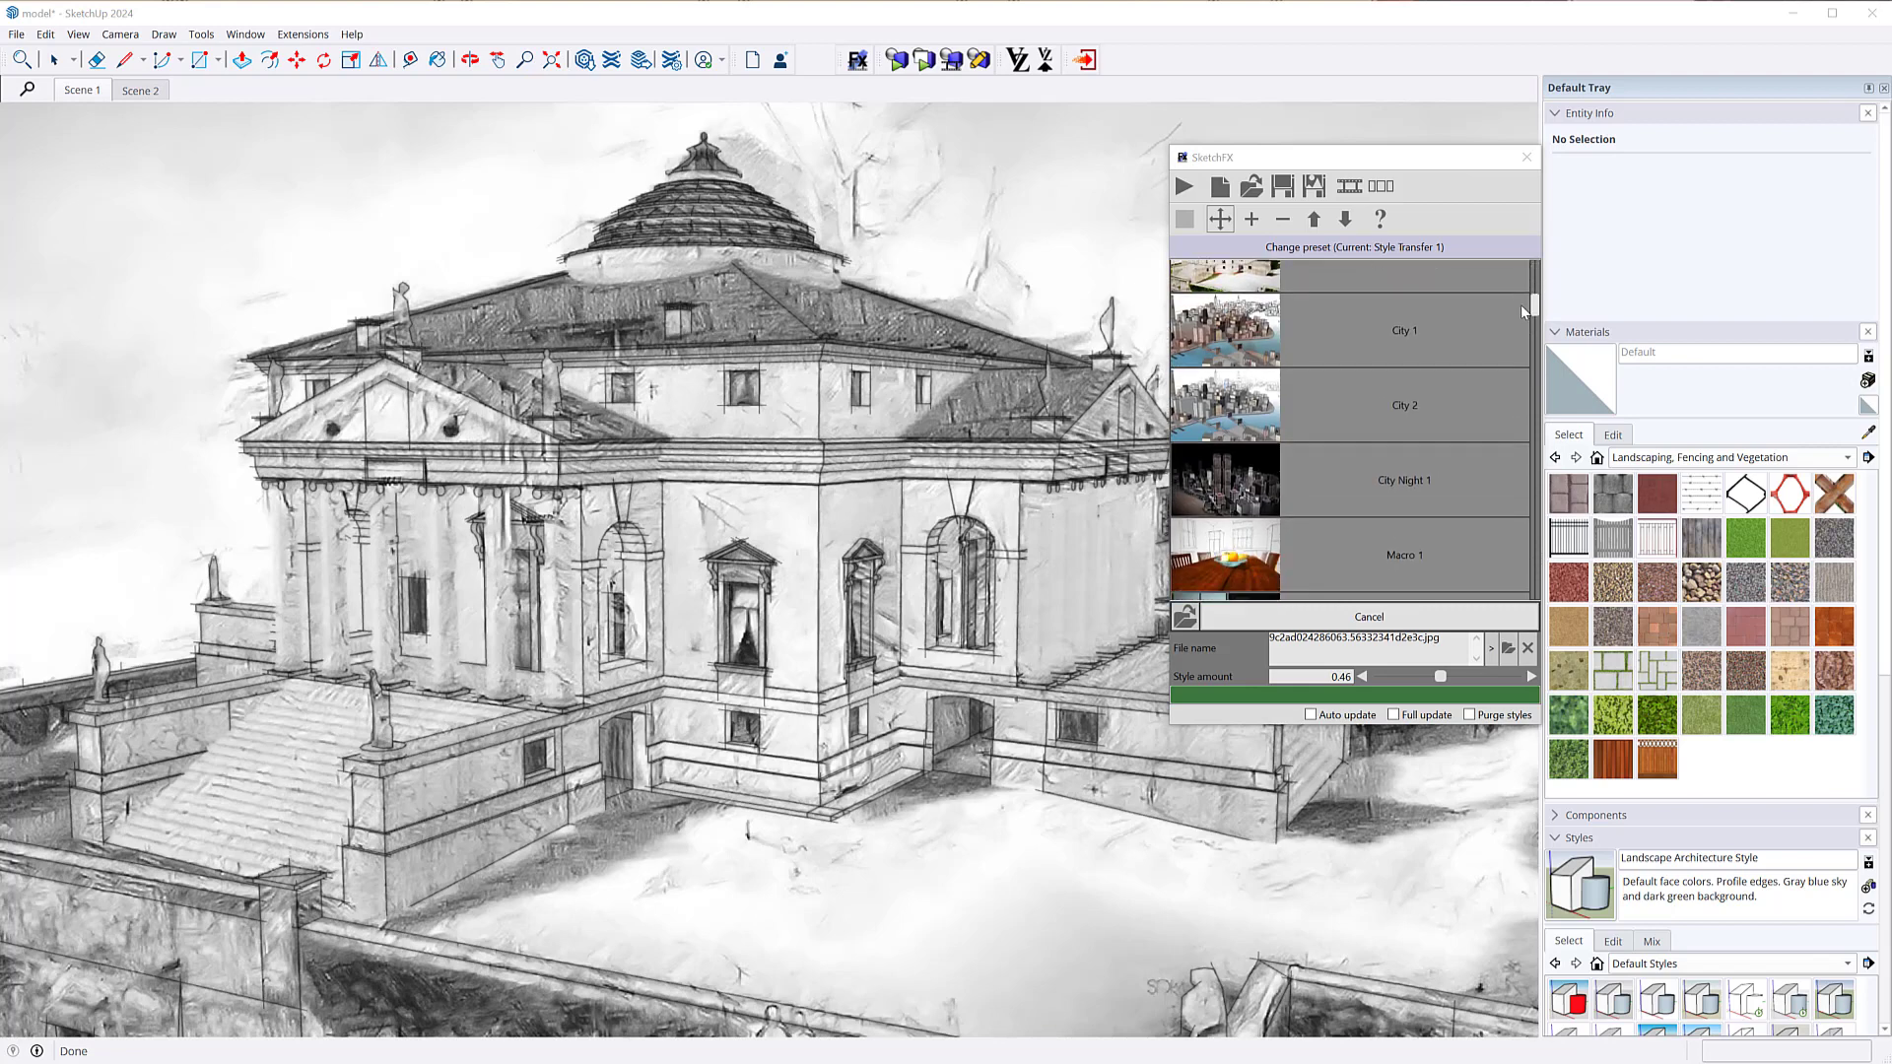
{"action": "scroll", "coordinate": [1484, 373], "scroll_direction": "down", "scroll_amount": 8}
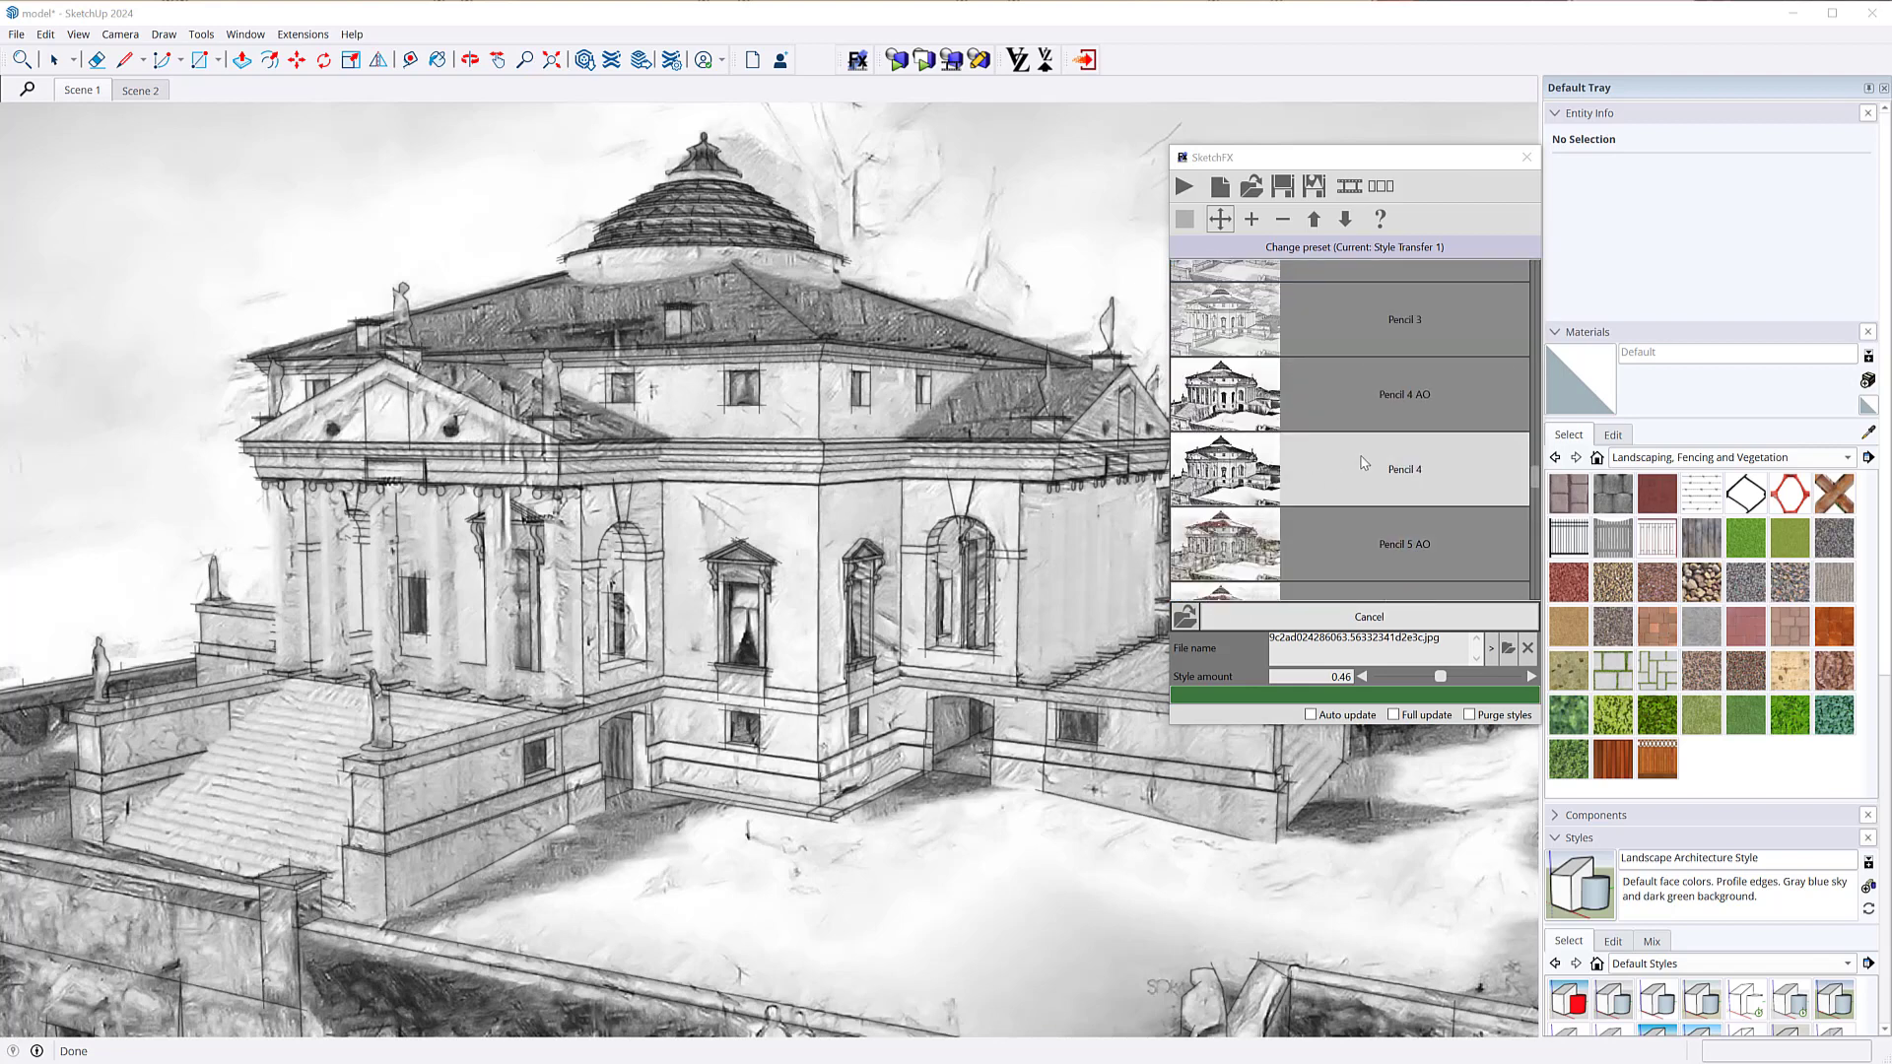
{"action": "left_click", "coordinate": [1363, 463]}
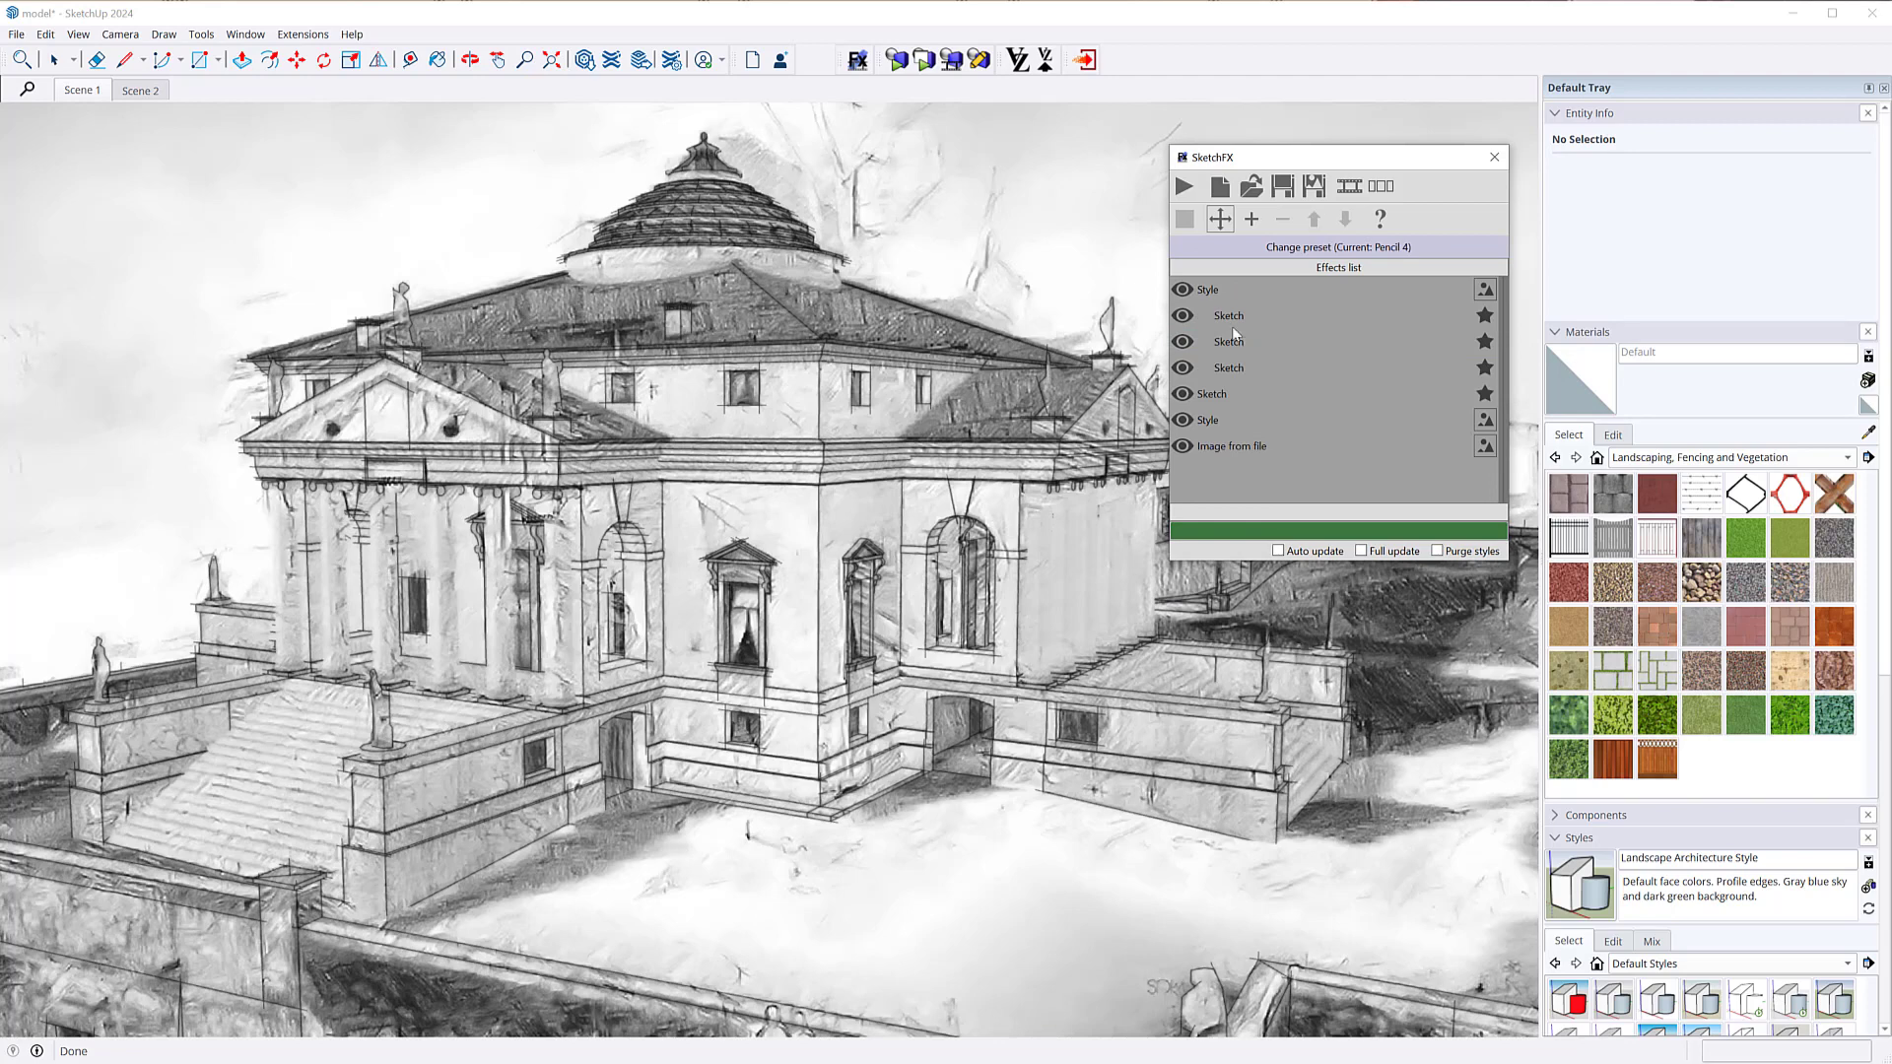
{"action": "left_click", "coordinate": [1226, 317]}
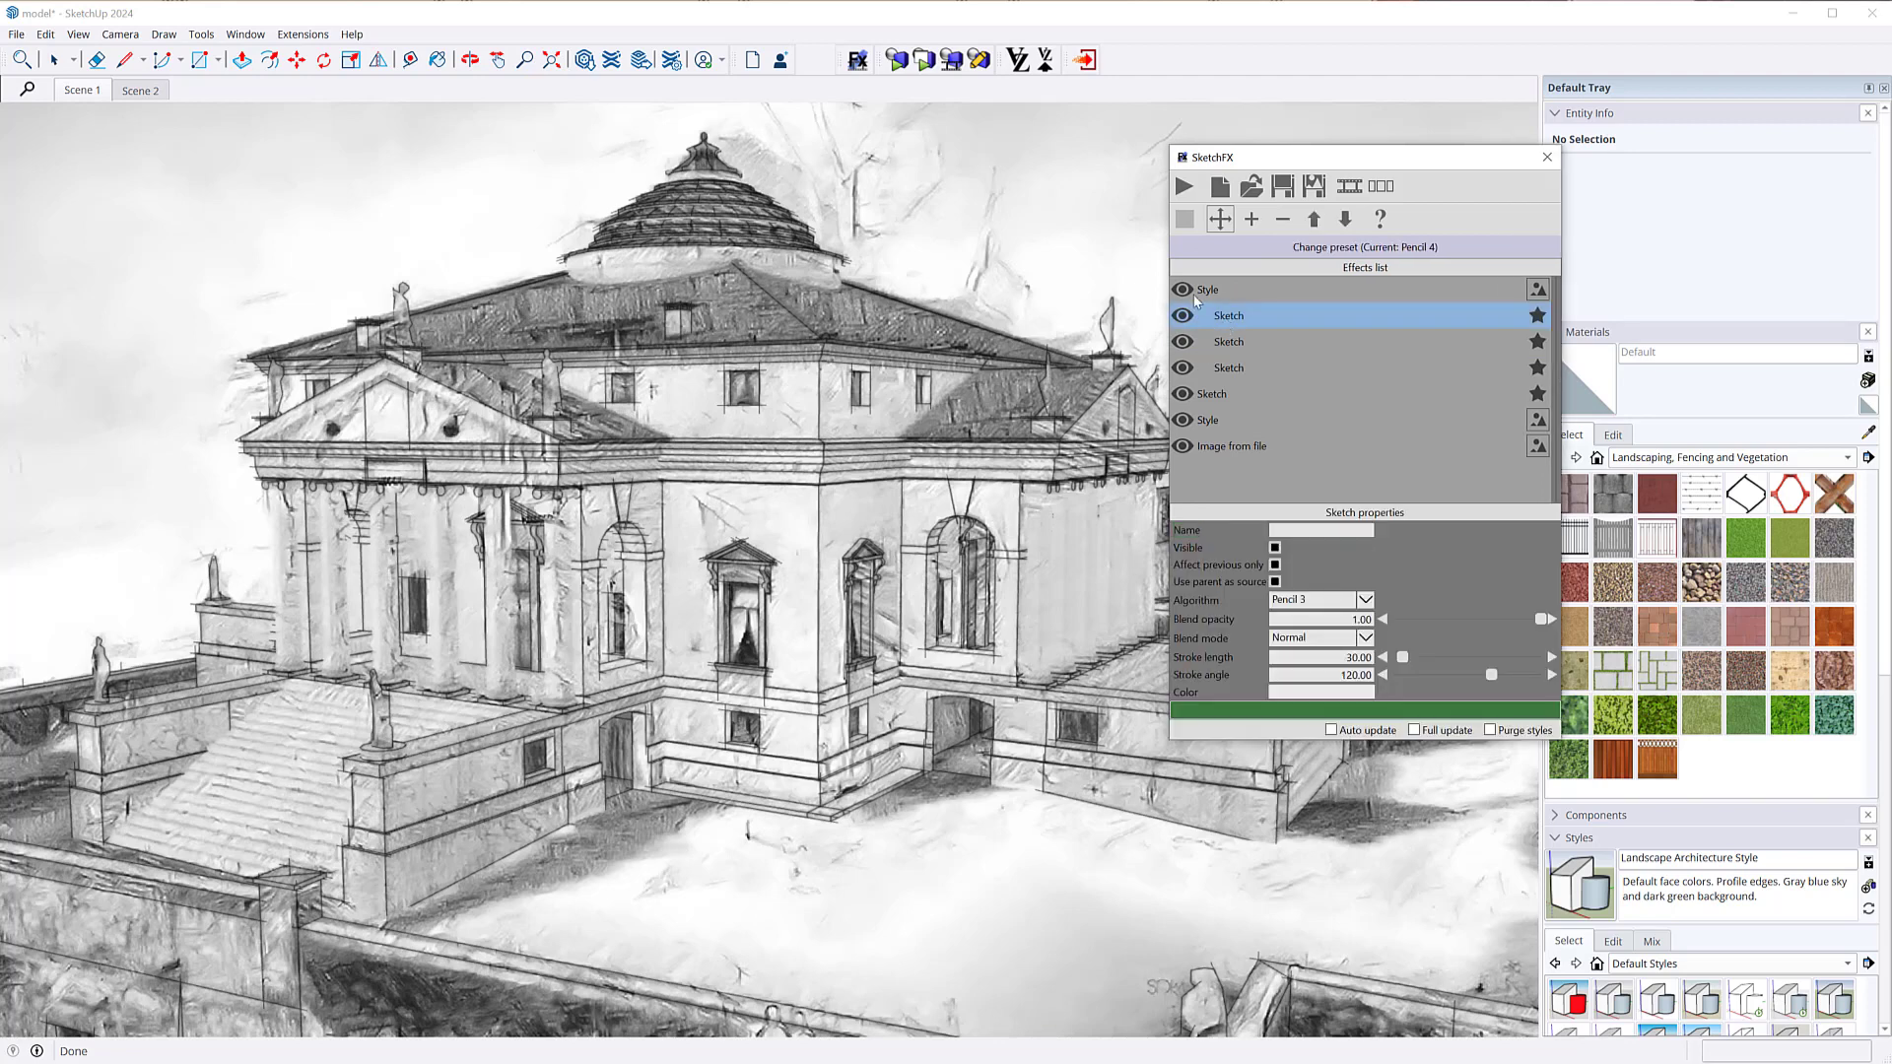
{"action": "left_click", "coordinate": [1181, 185]}
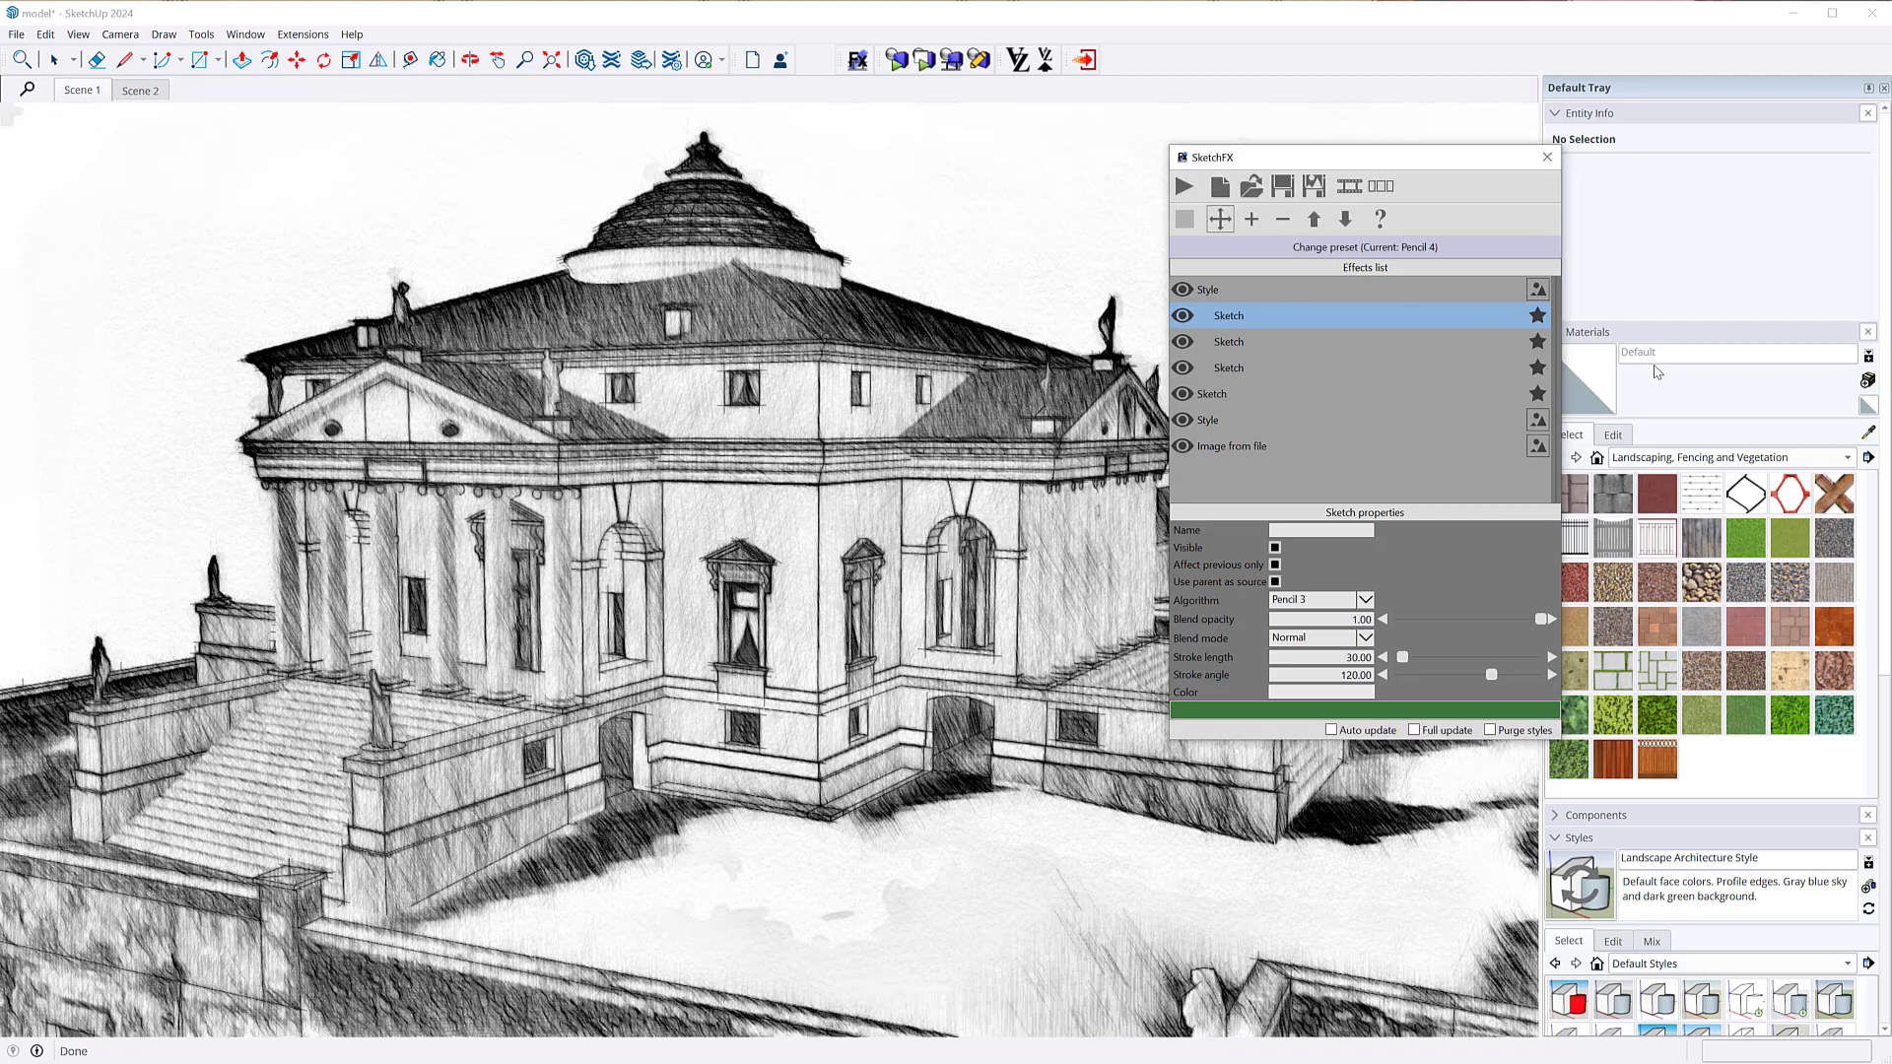
{"action": "left_click", "coordinate": [1364, 247]}
{"action": "left_click_drag", "start_coordinate": [1554, 276], "coordinate": [1529, 483]}
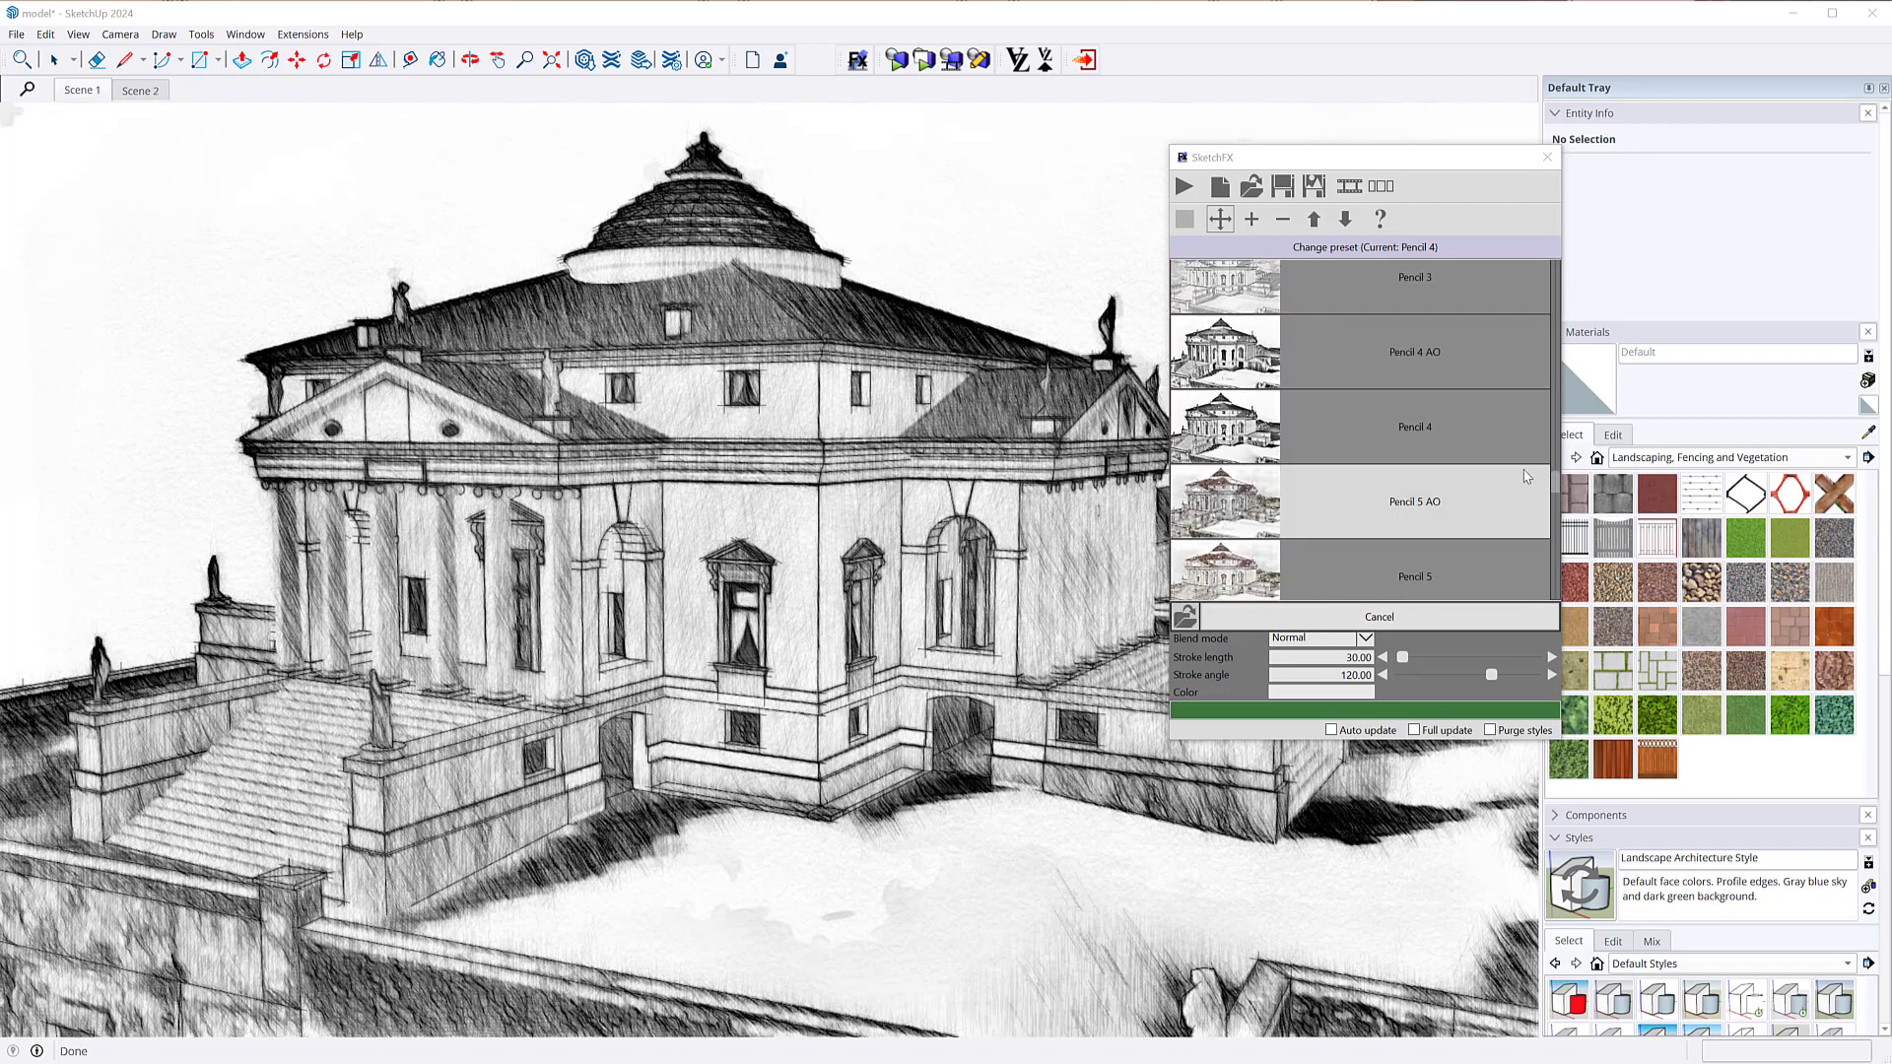
Apply and render the Pencil 4 AO preset, then show its AmbientOcclusion settings
{"action": "left_click", "coordinate": [1380, 370]}
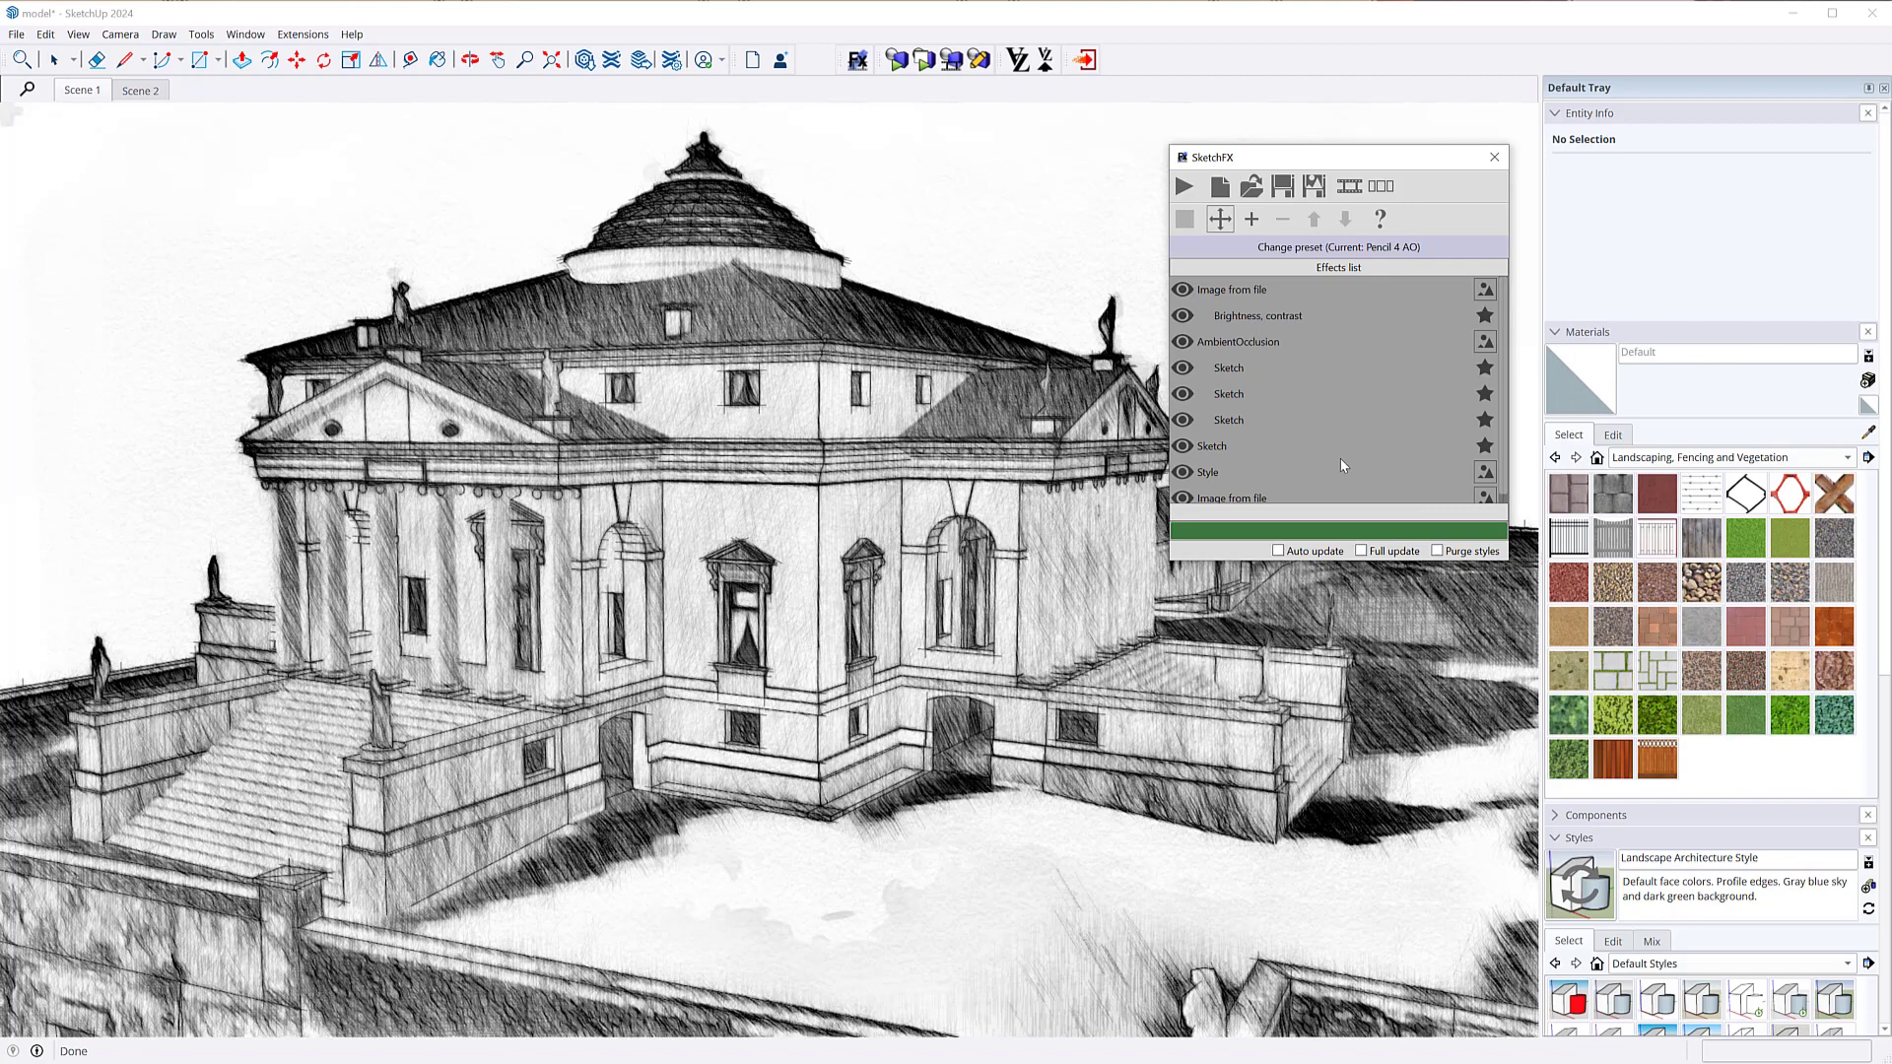
{"action": "left_click", "coordinate": [1184, 187]}
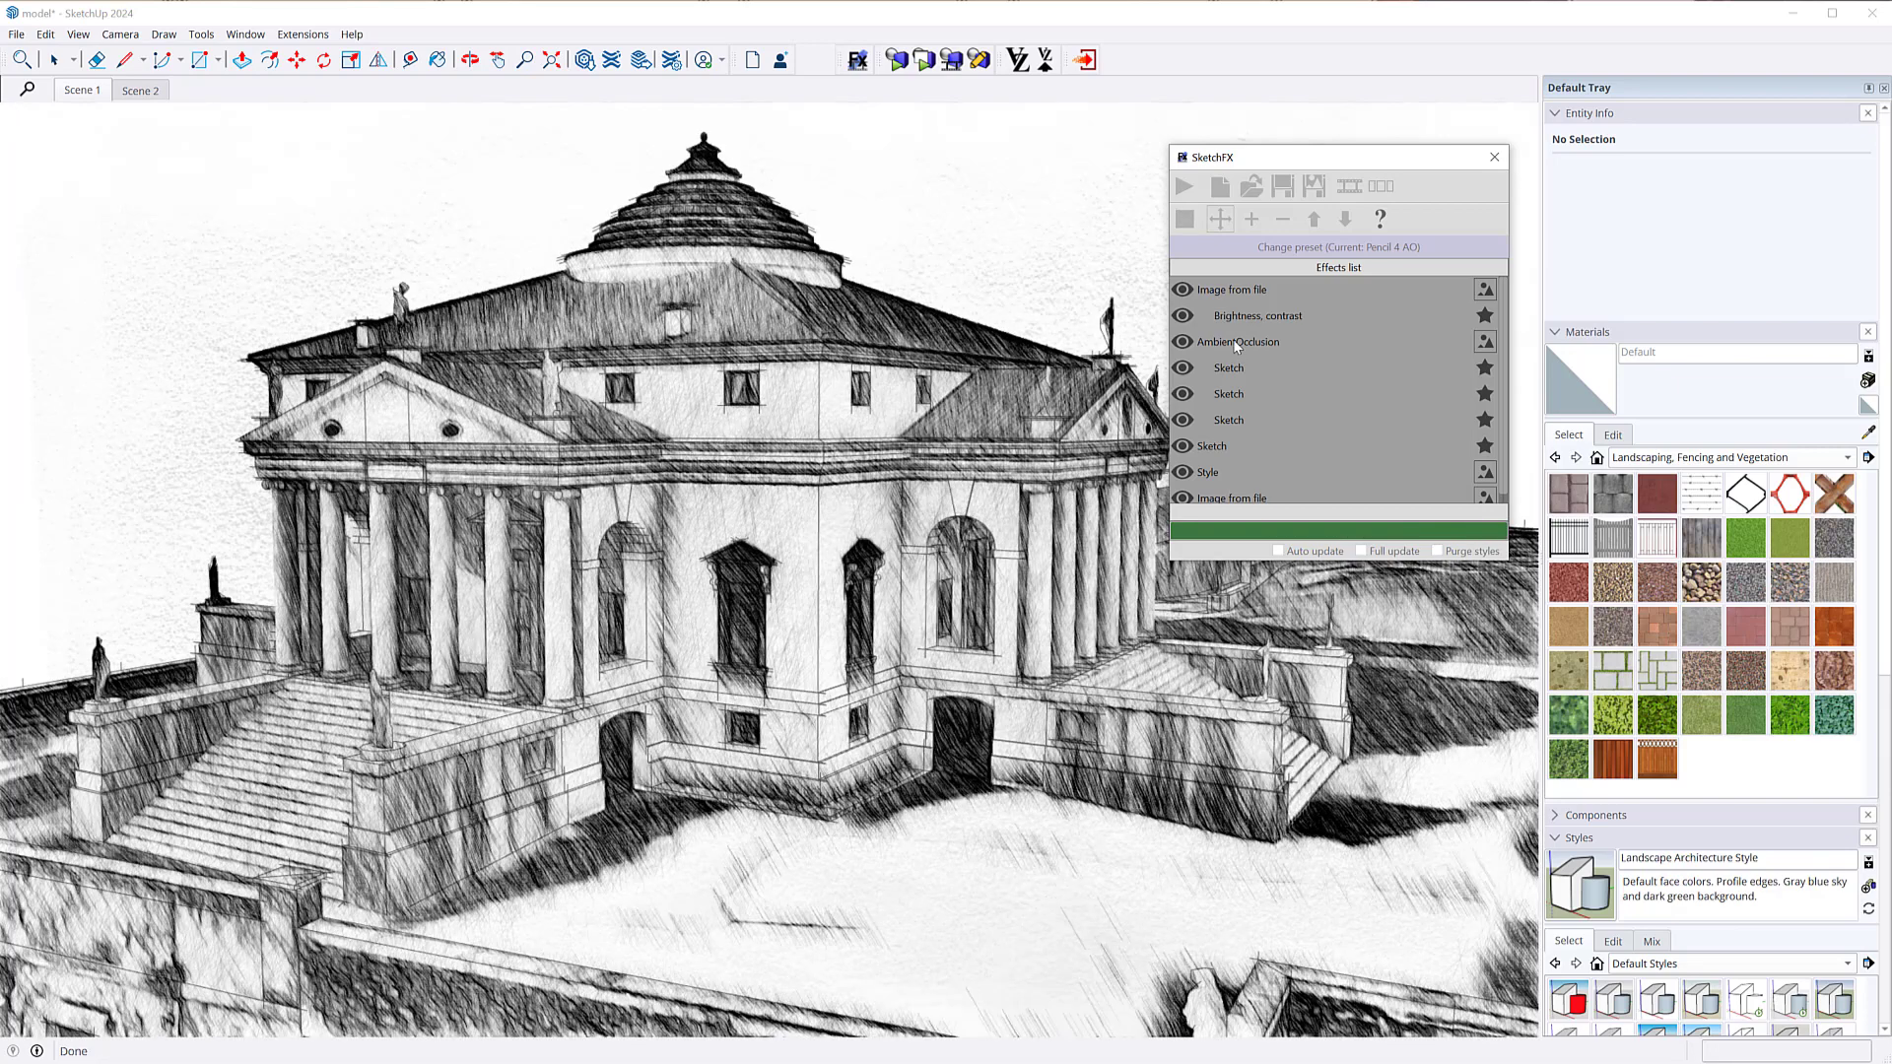
{"action": "left_click", "coordinate": [1234, 341]}
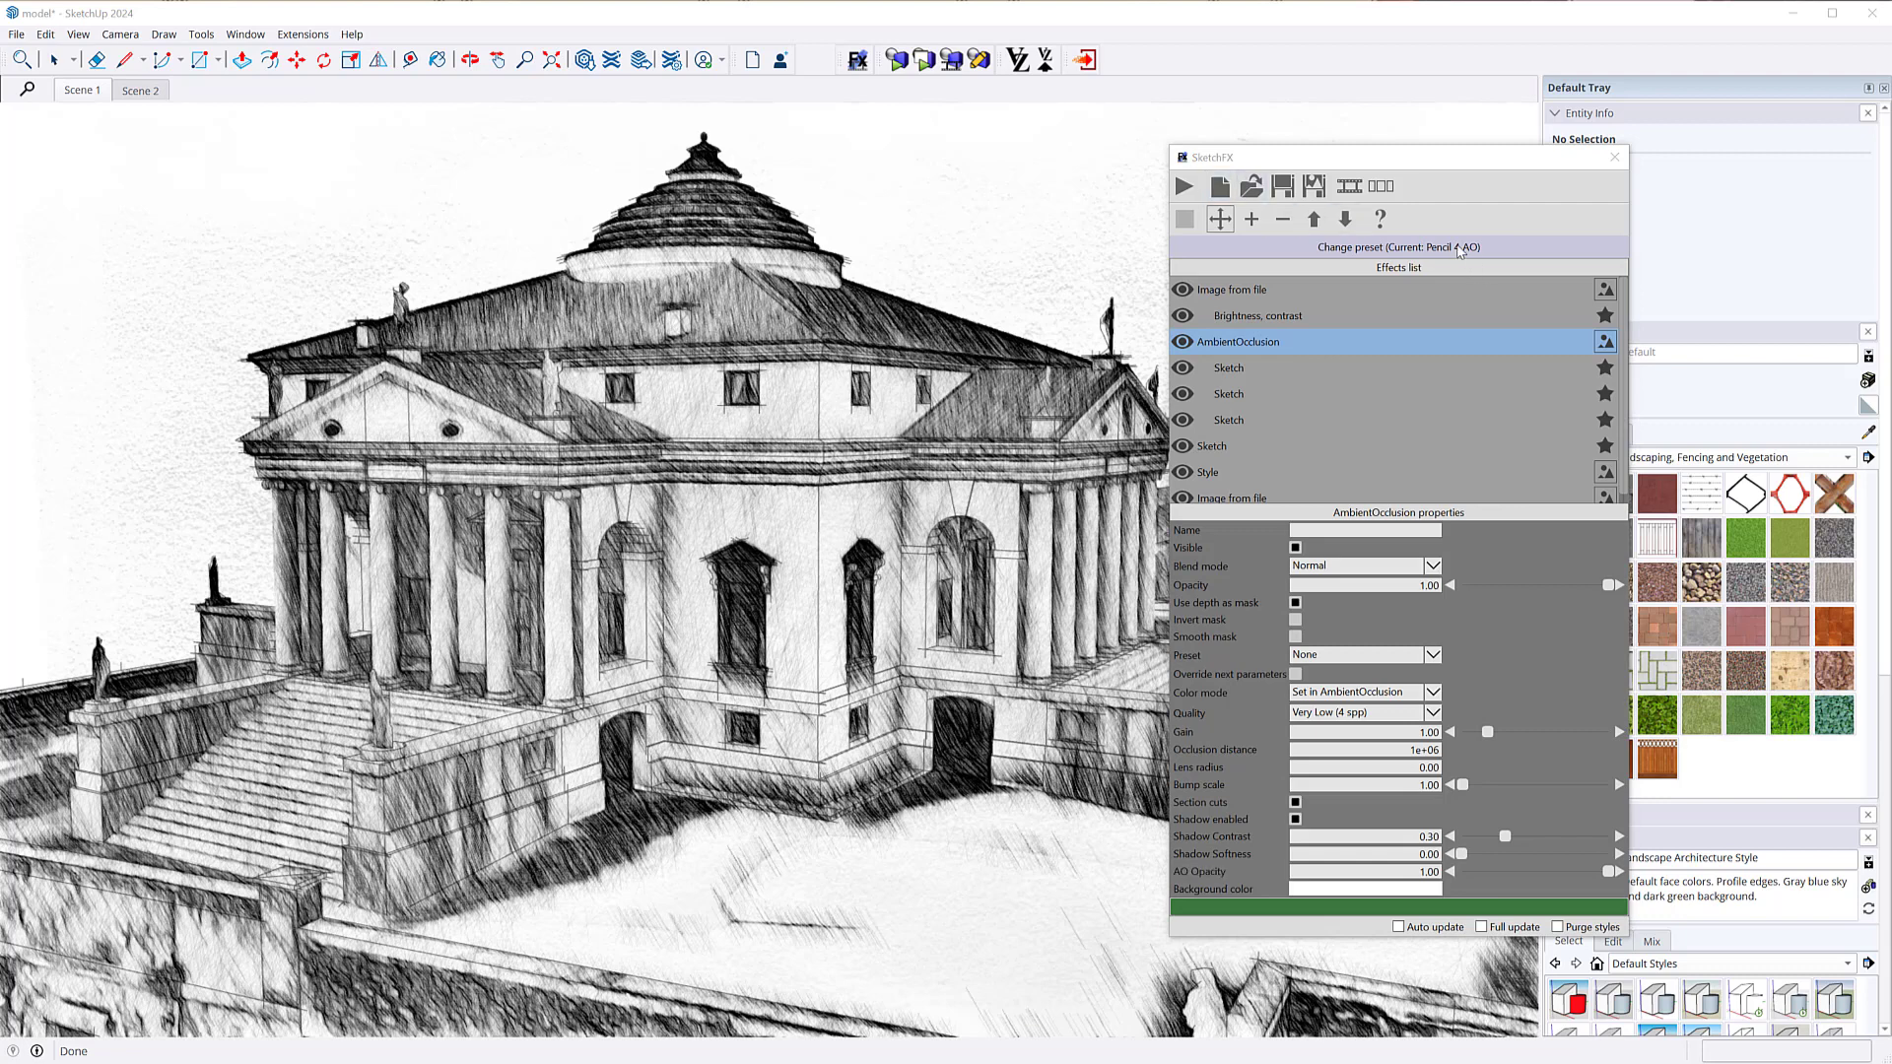
Apply the Watercolor 3 preset and render the villa as a soft pink watercolor with ink outlines
{"action": "left_click", "coordinate": [1459, 252]}
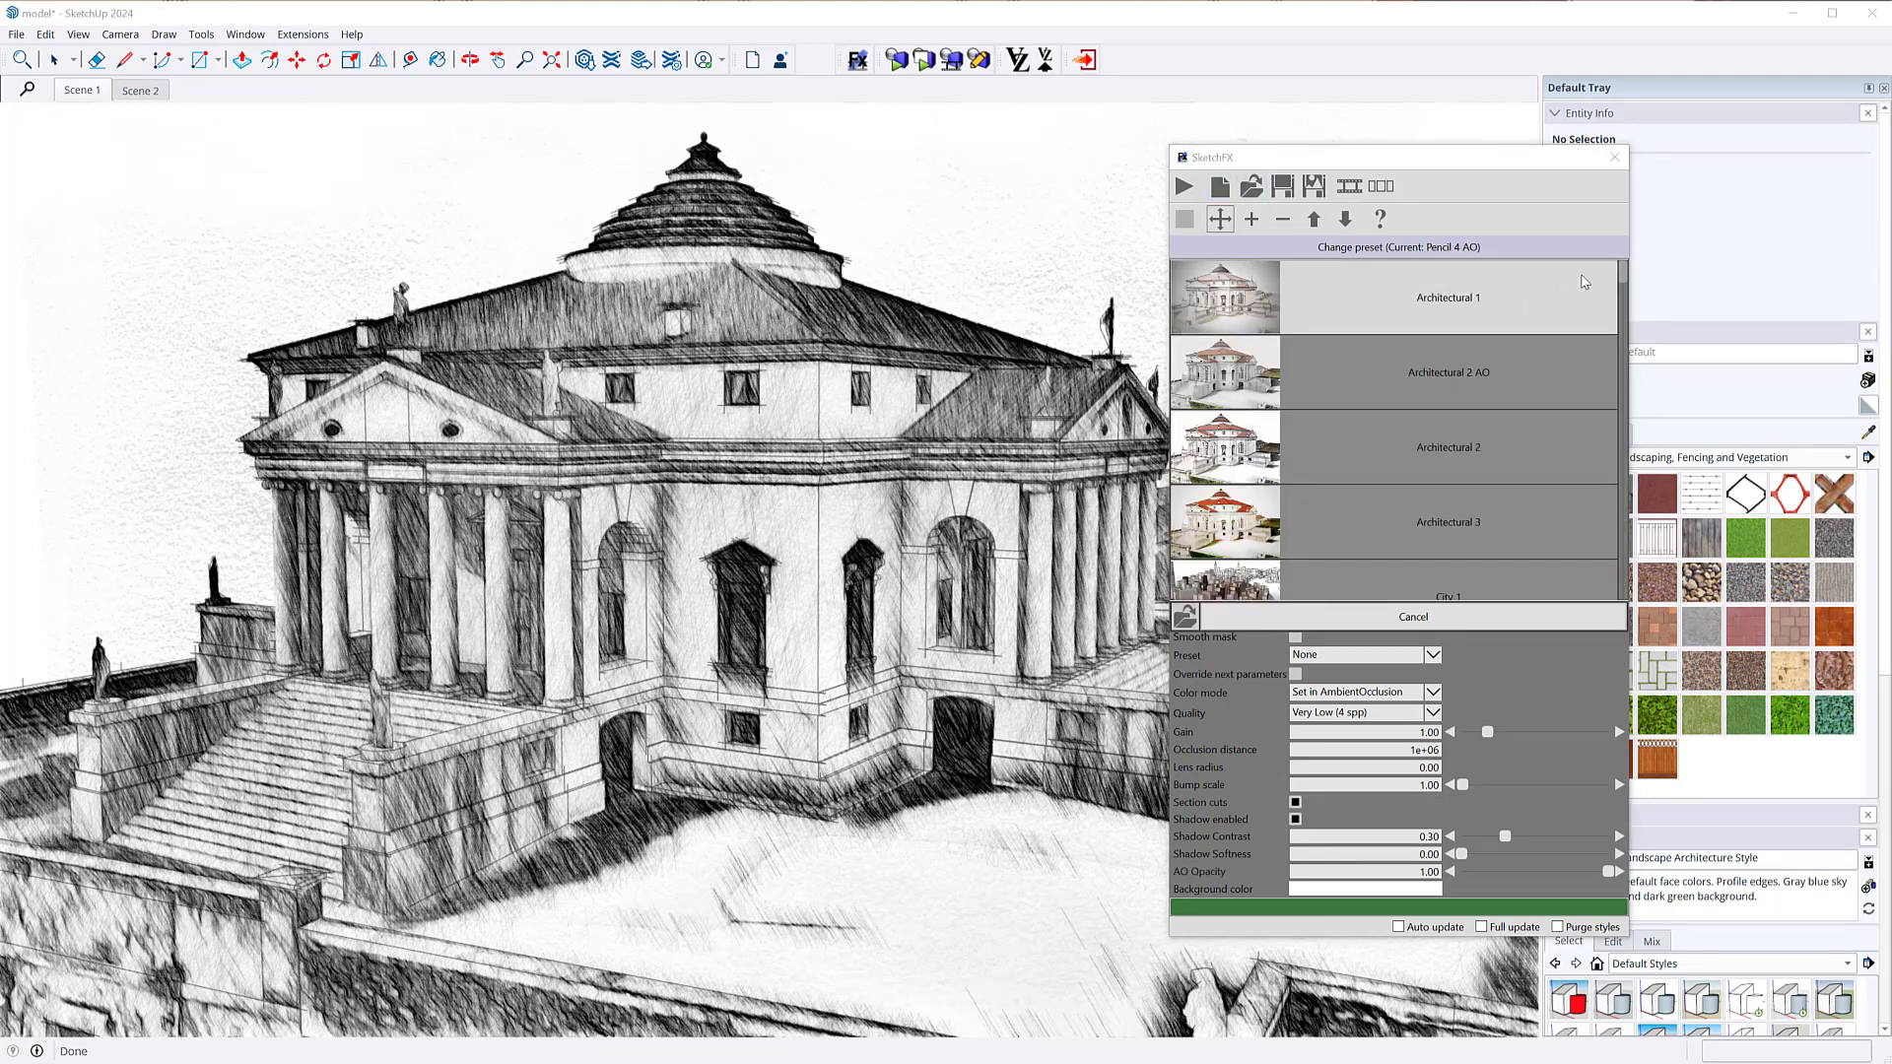
{"action": "scroll", "coordinate": [1611, 380], "scroll_direction": "down", "scroll_amount": 3}
{"action": "scroll", "coordinate": [1611, 379], "scroll_direction": "down", "scroll_amount": 8}
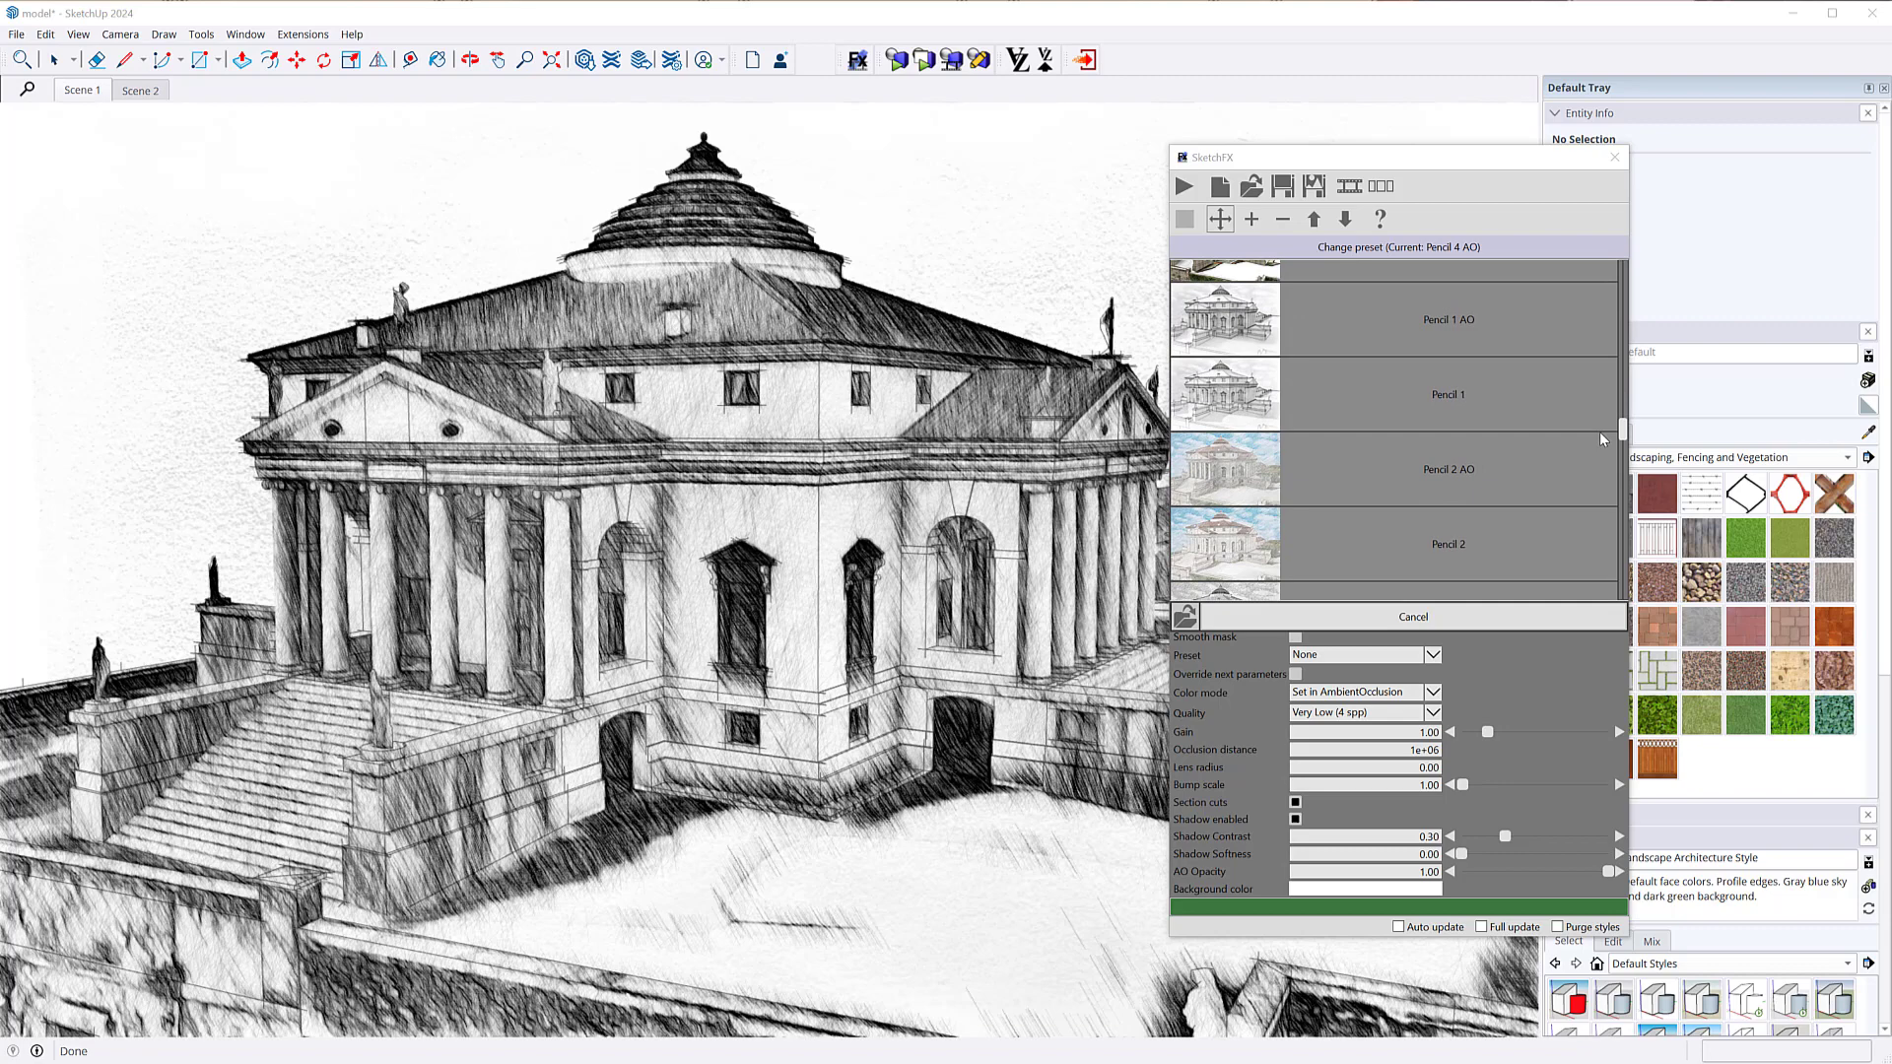
{"action": "scroll", "coordinate": [1594, 477], "scroll_direction": "down", "scroll_amount": 7}
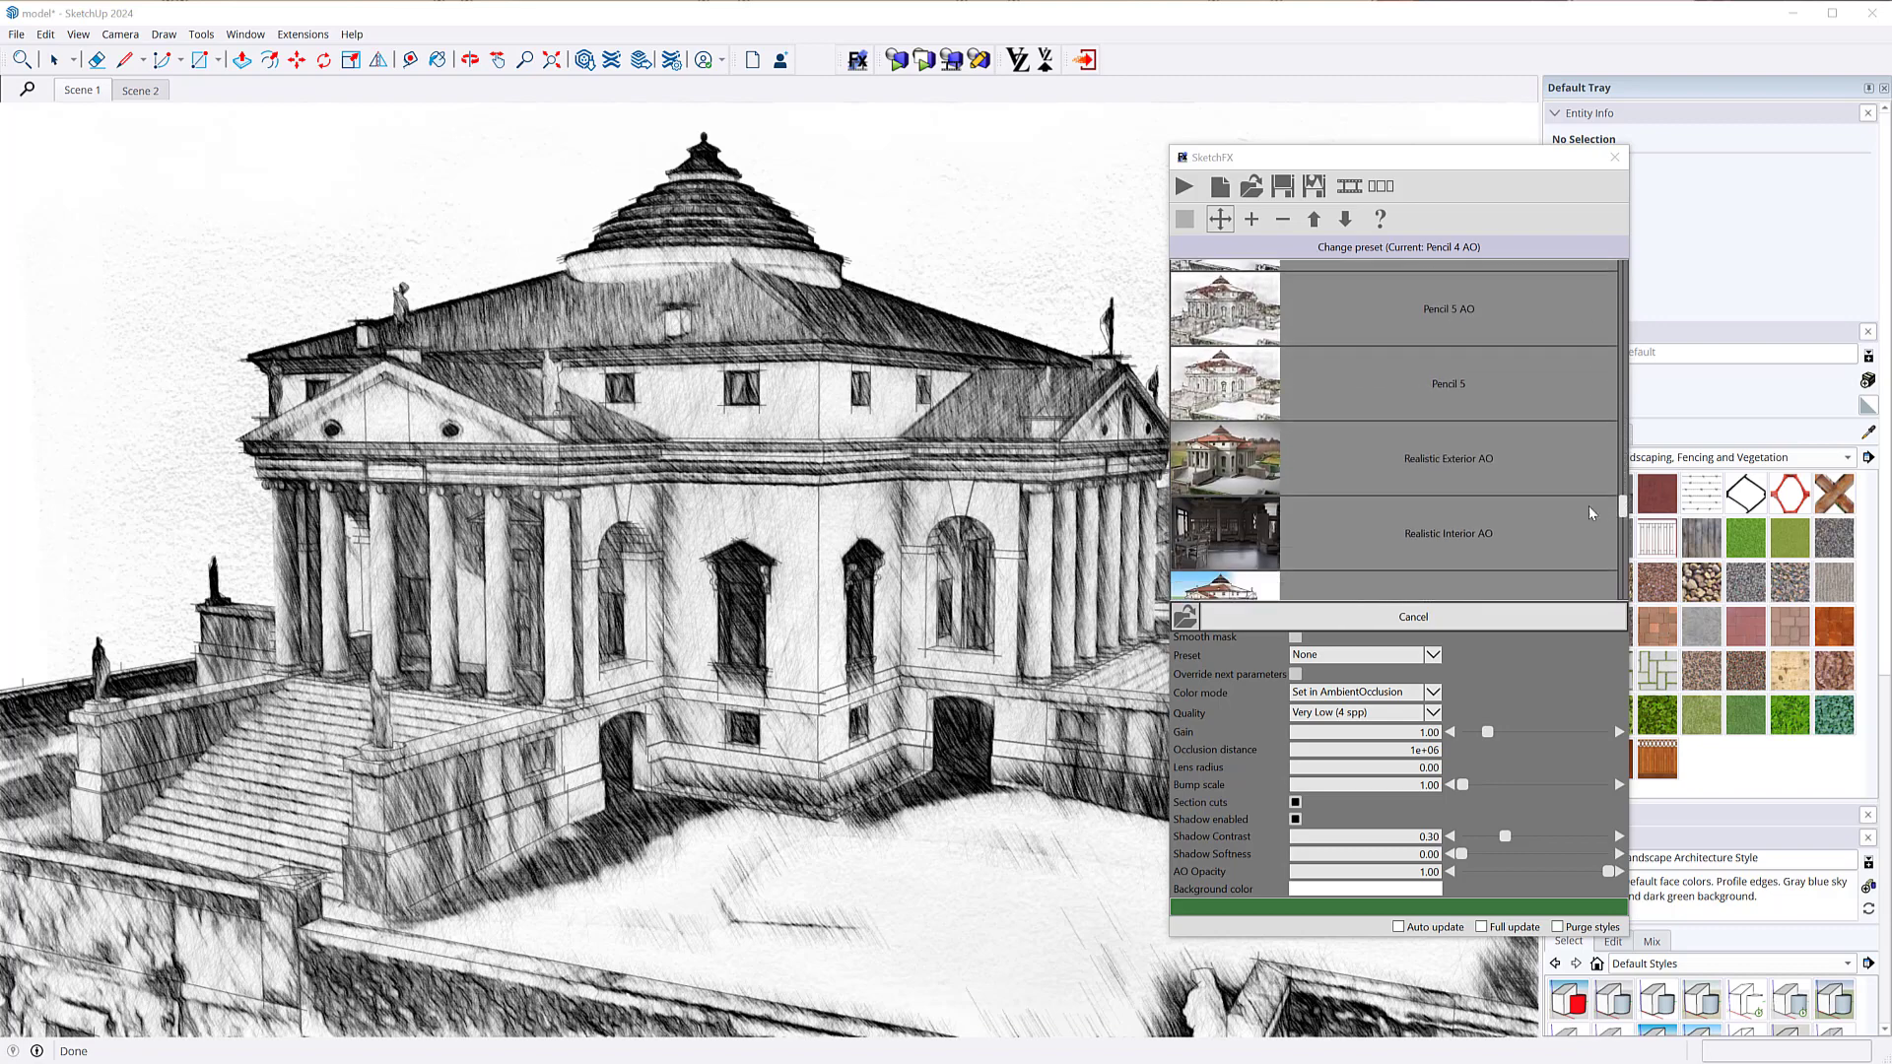
{"action": "scroll", "coordinate": [1591, 550], "scroll_direction": "down", "scroll_amount": 3}
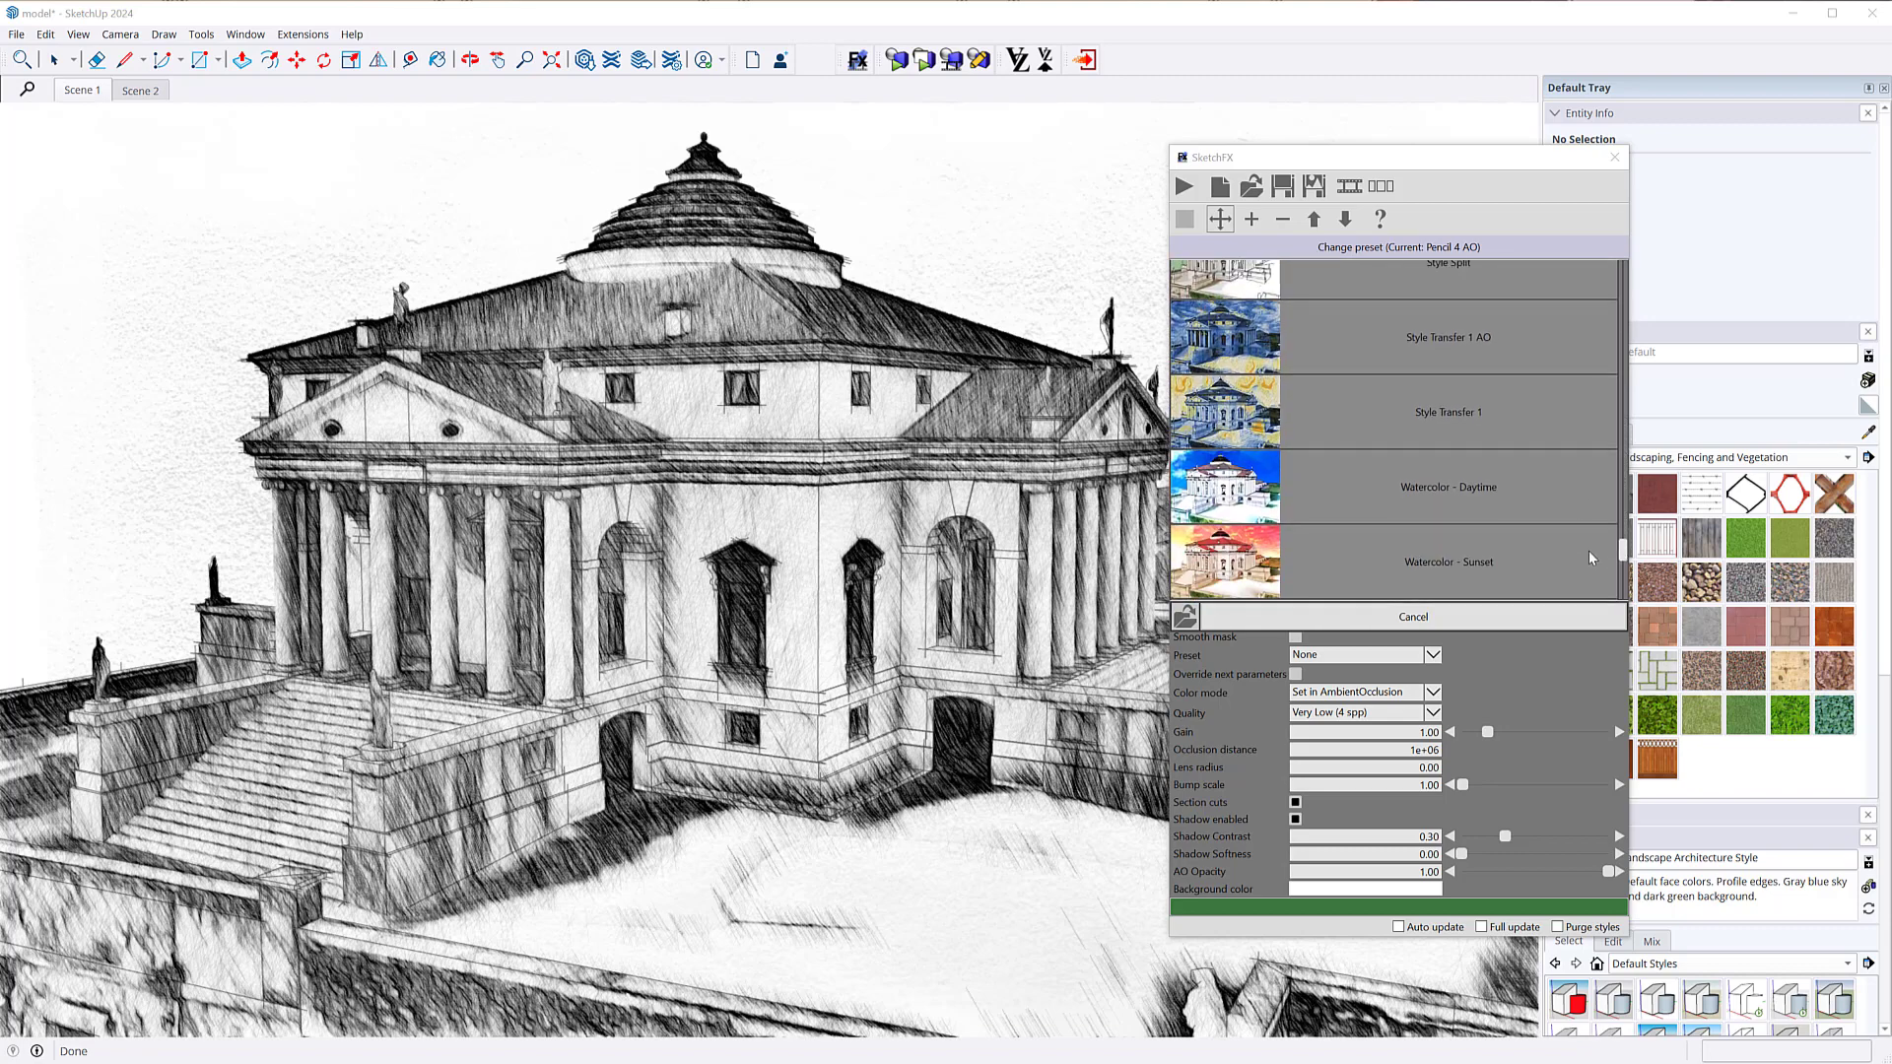
{"action": "scroll", "coordinate": [1590, 574], "scroll_direction": "down", "scroll_amount": 2}
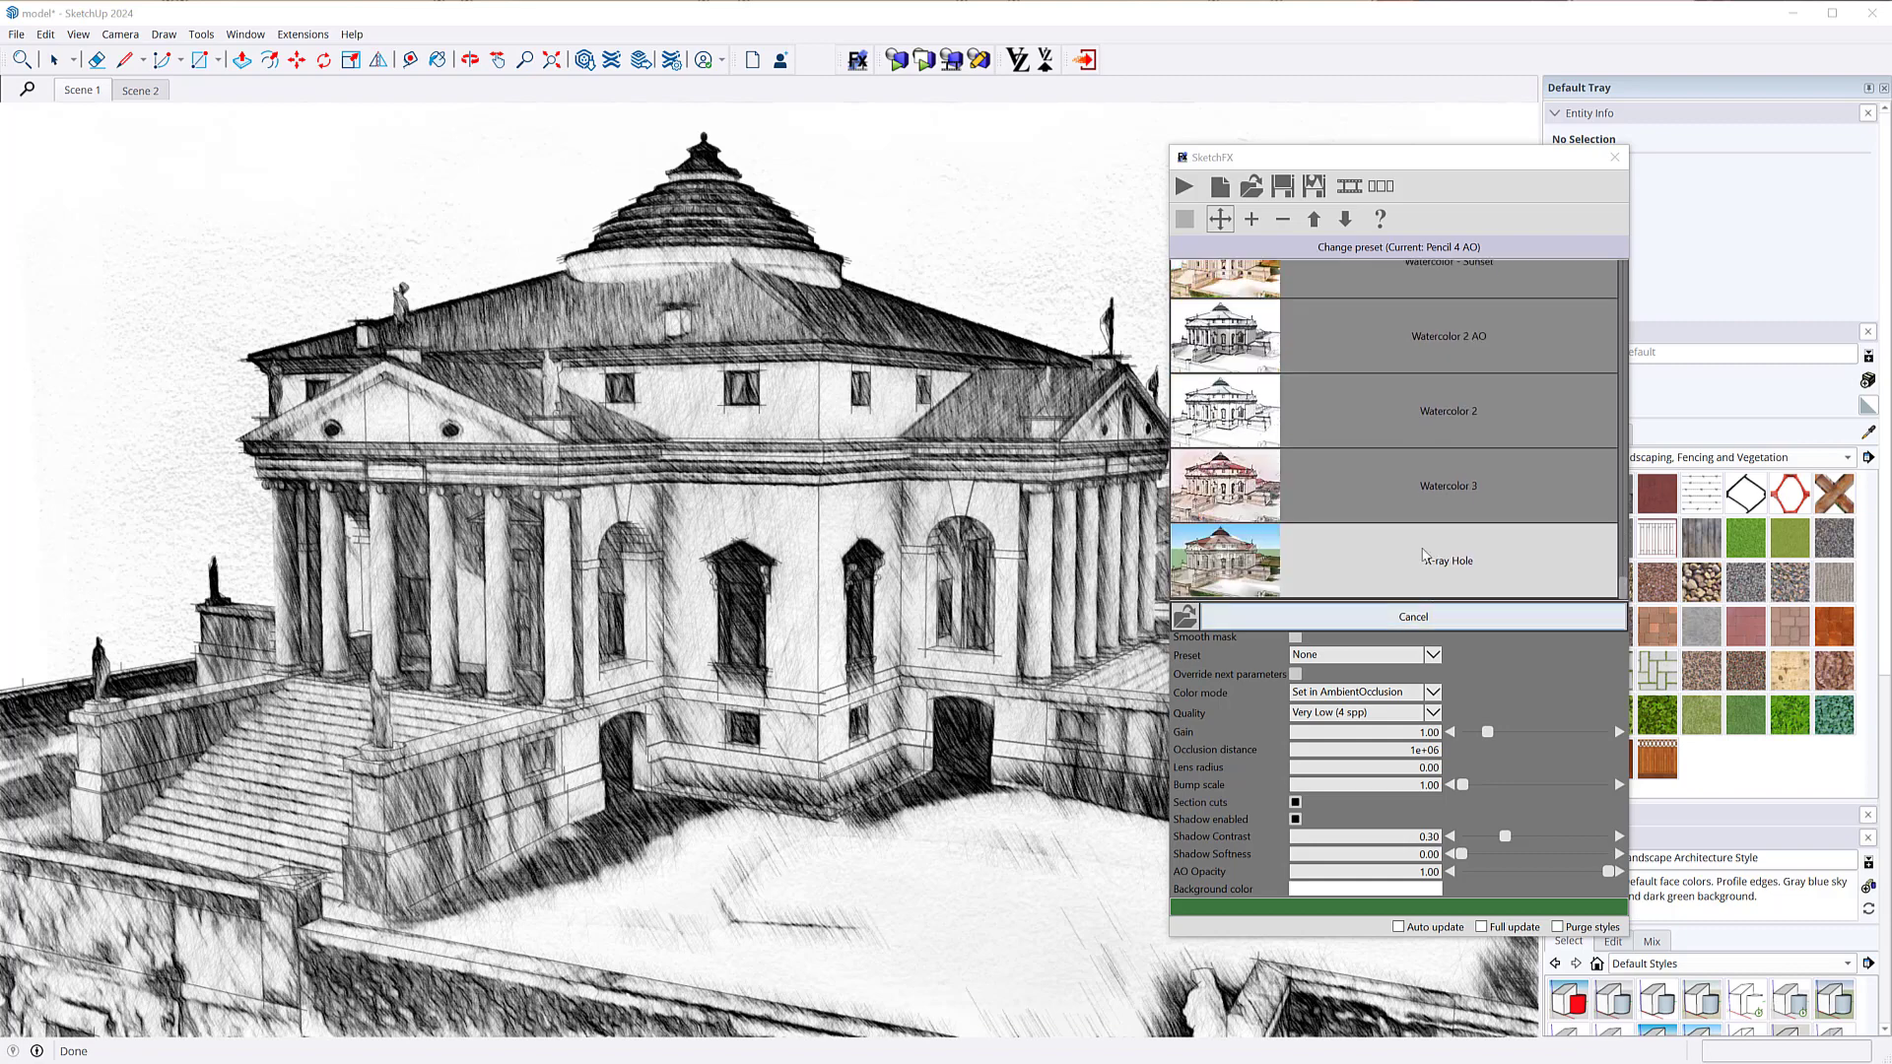
{"action": "left_click", "coordinate": [1590, 561]}
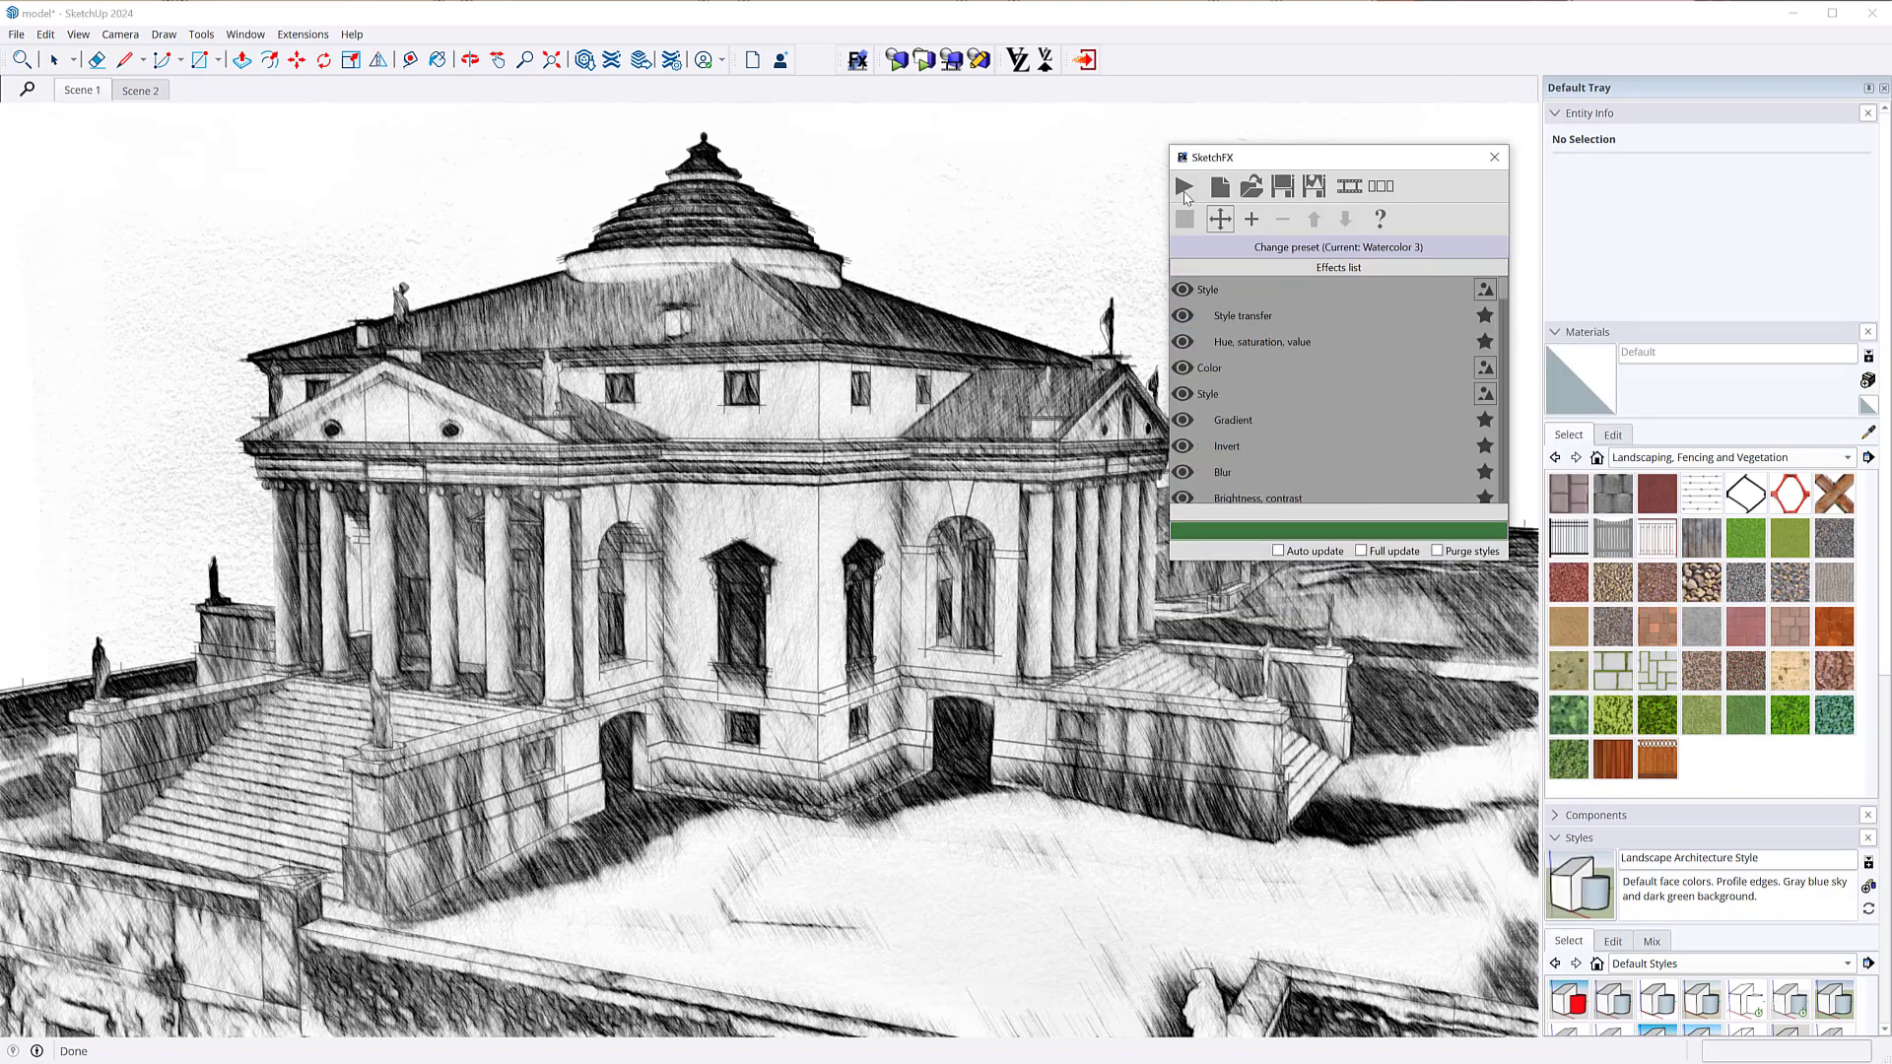
{"action": "left_click", "coordinate": [1185, 186]}
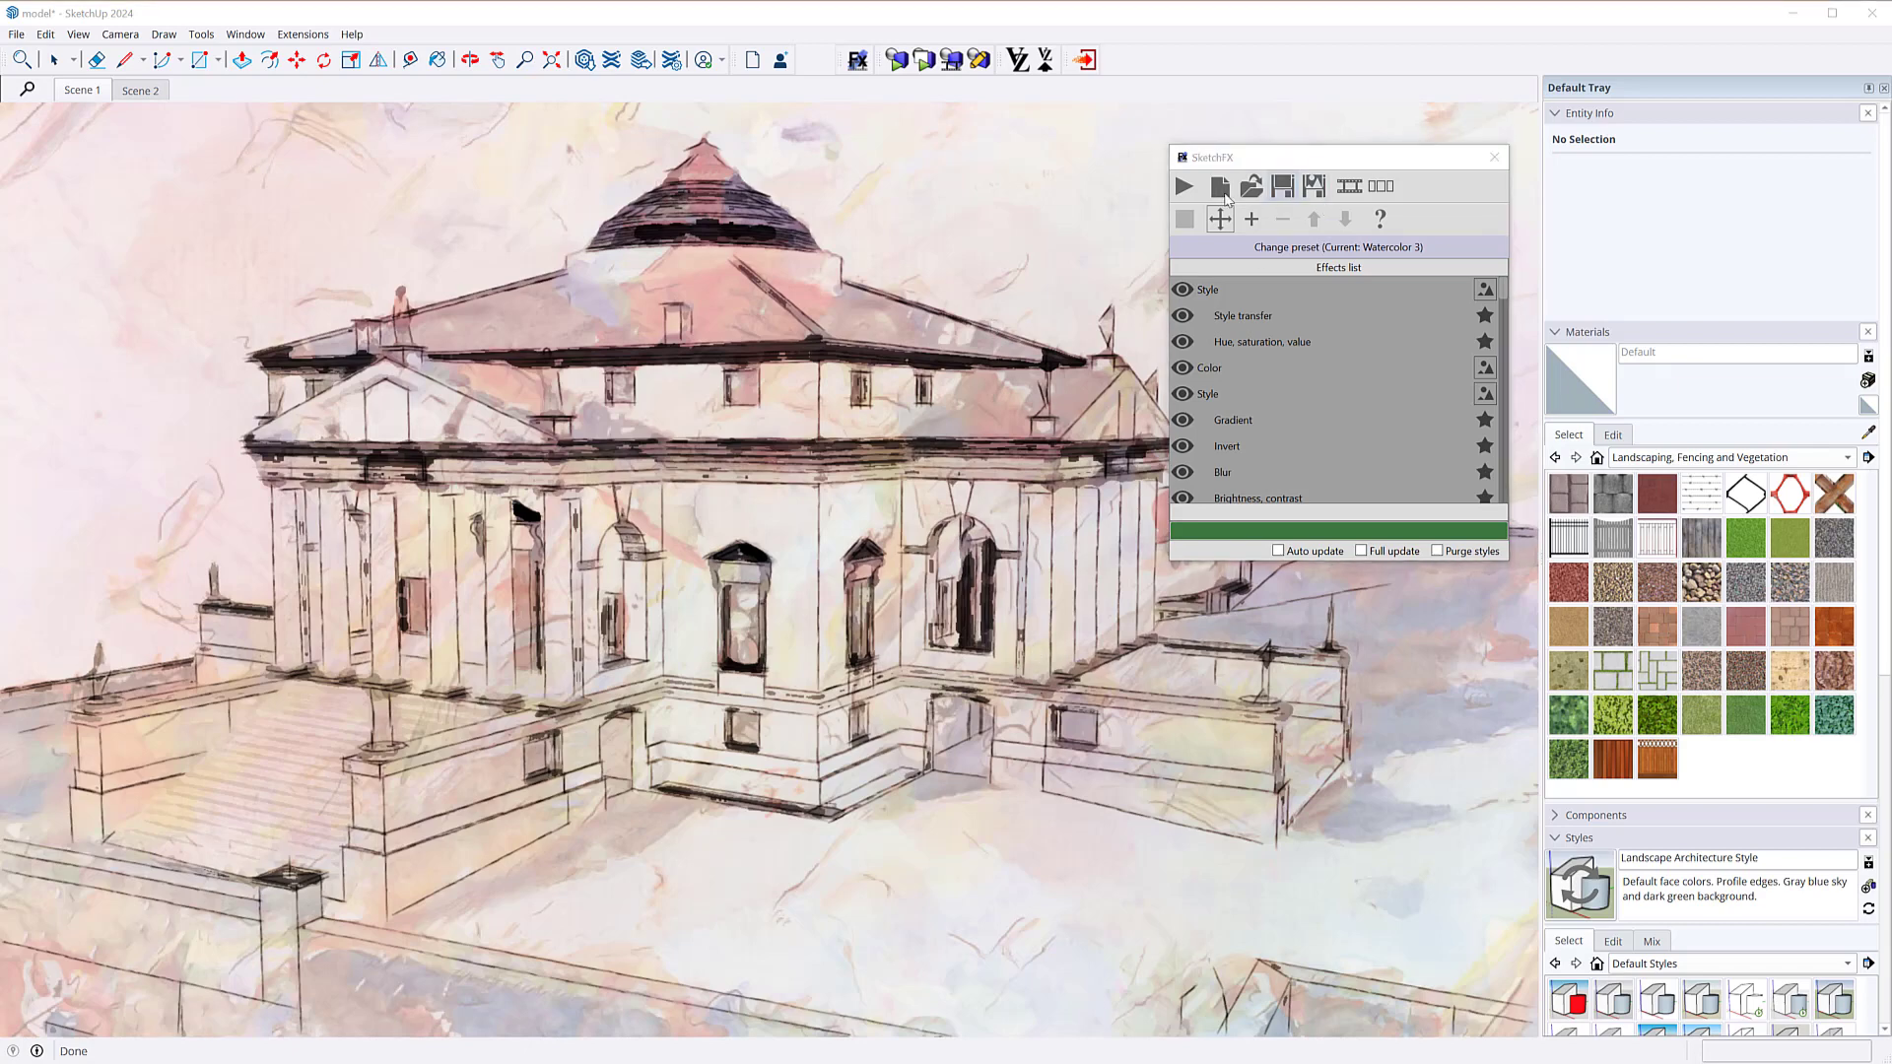
Clear all effects, add a single Cartoon filter, and render the villa in flat posterized colours
{"action": "left_click", "coordinate": [1214, 196]}
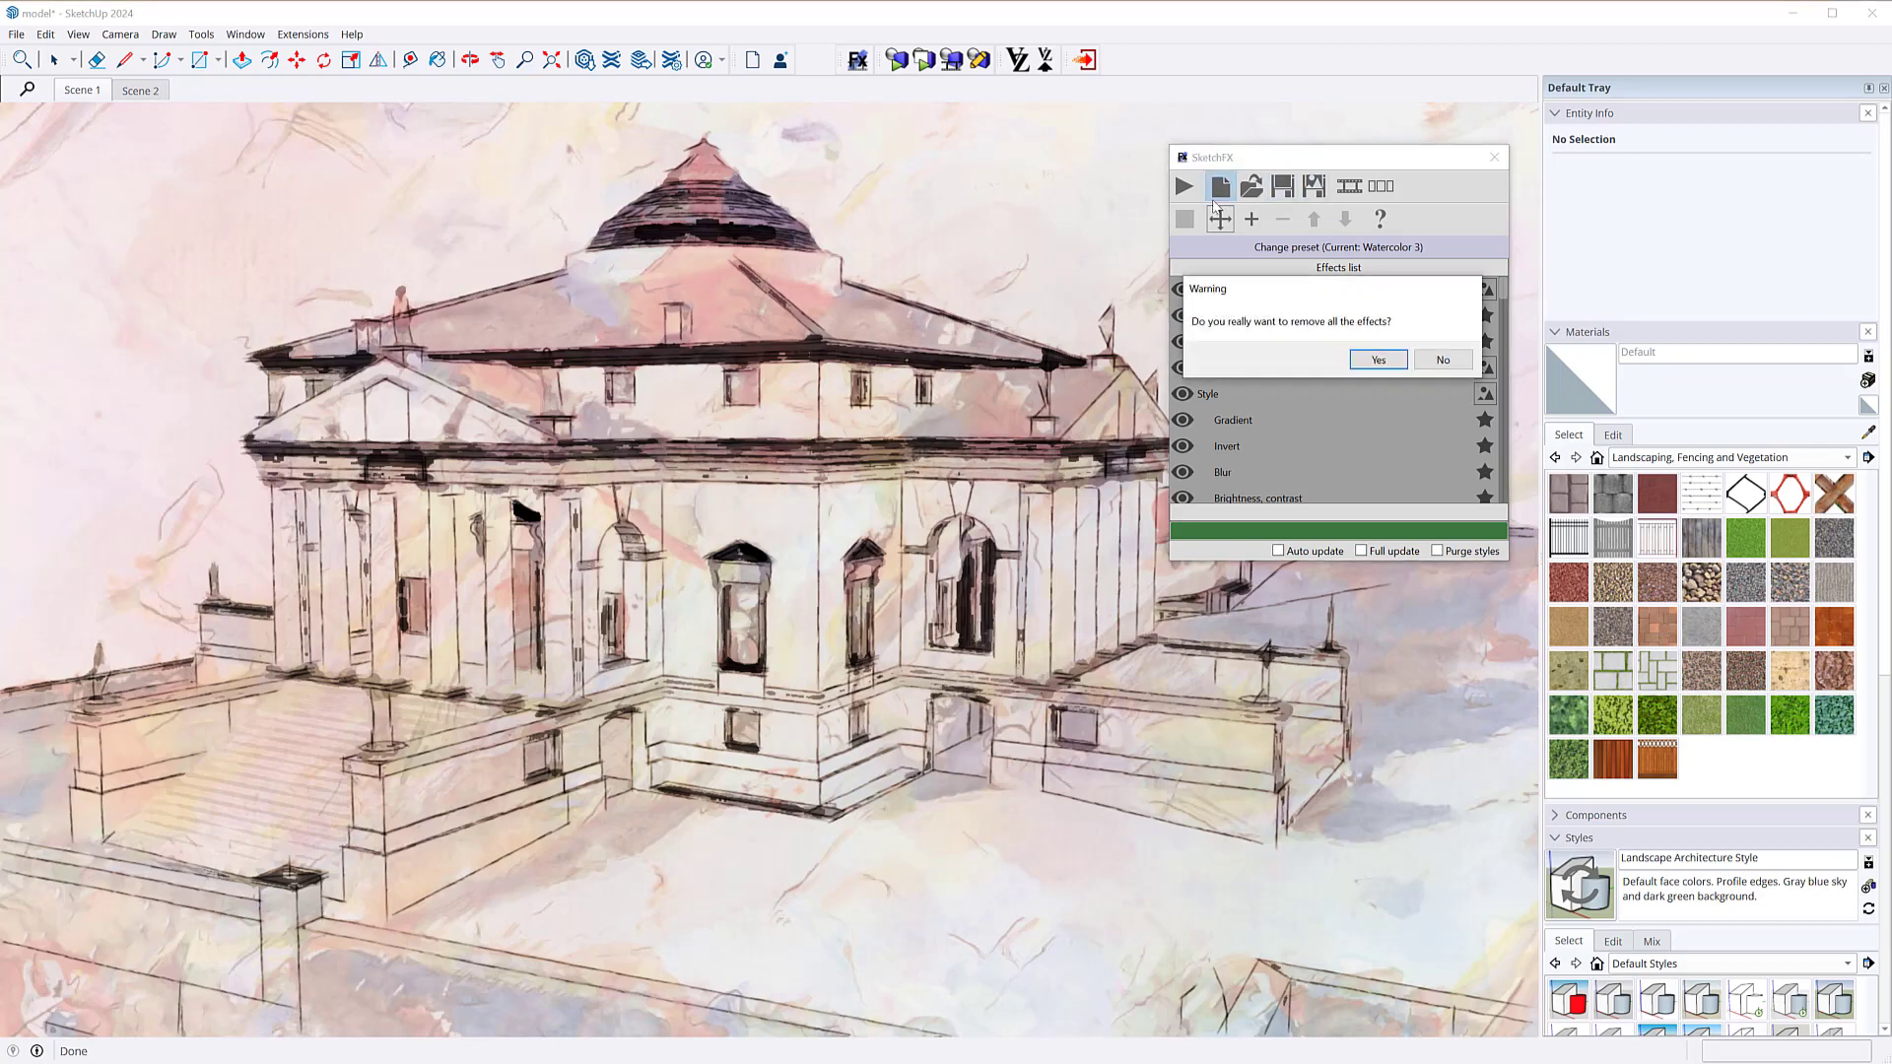
{"action": "left_click", "coordinate": [1376, 361]}
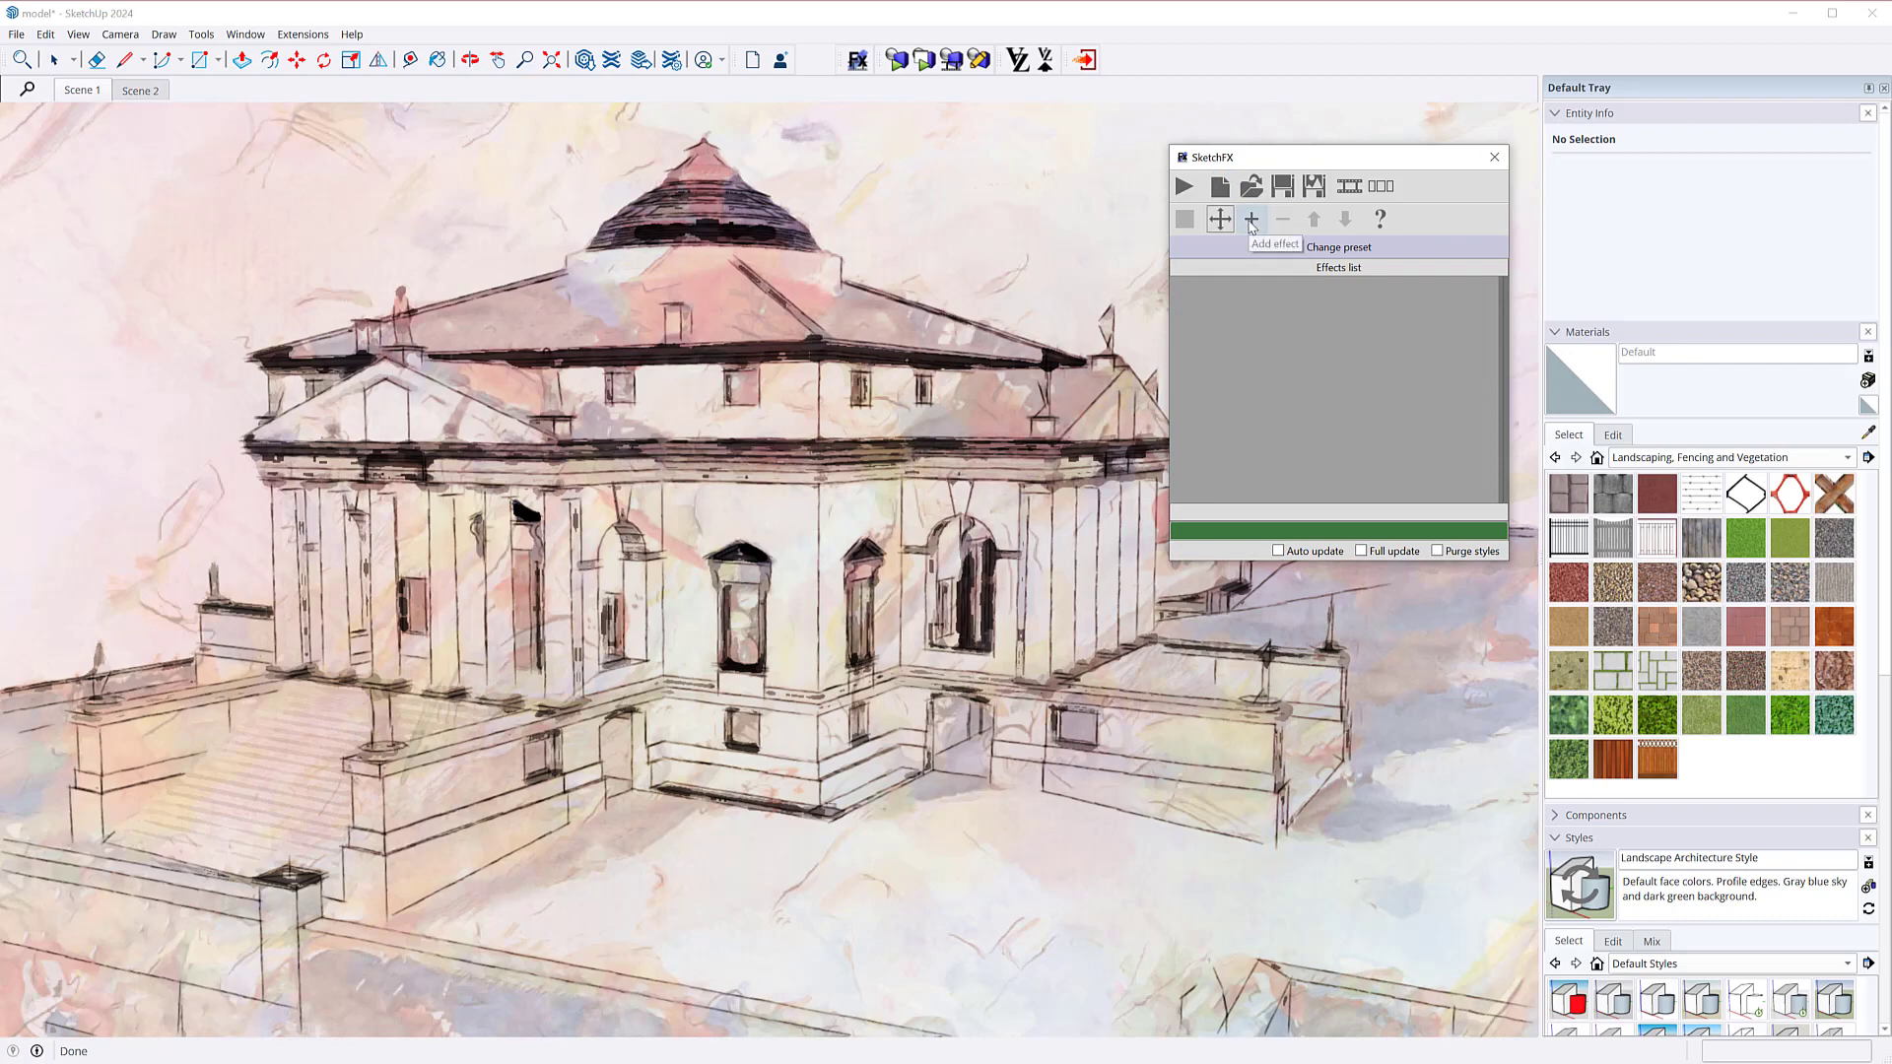
{"action": "left_click", "coordinate": [1251, 219]}
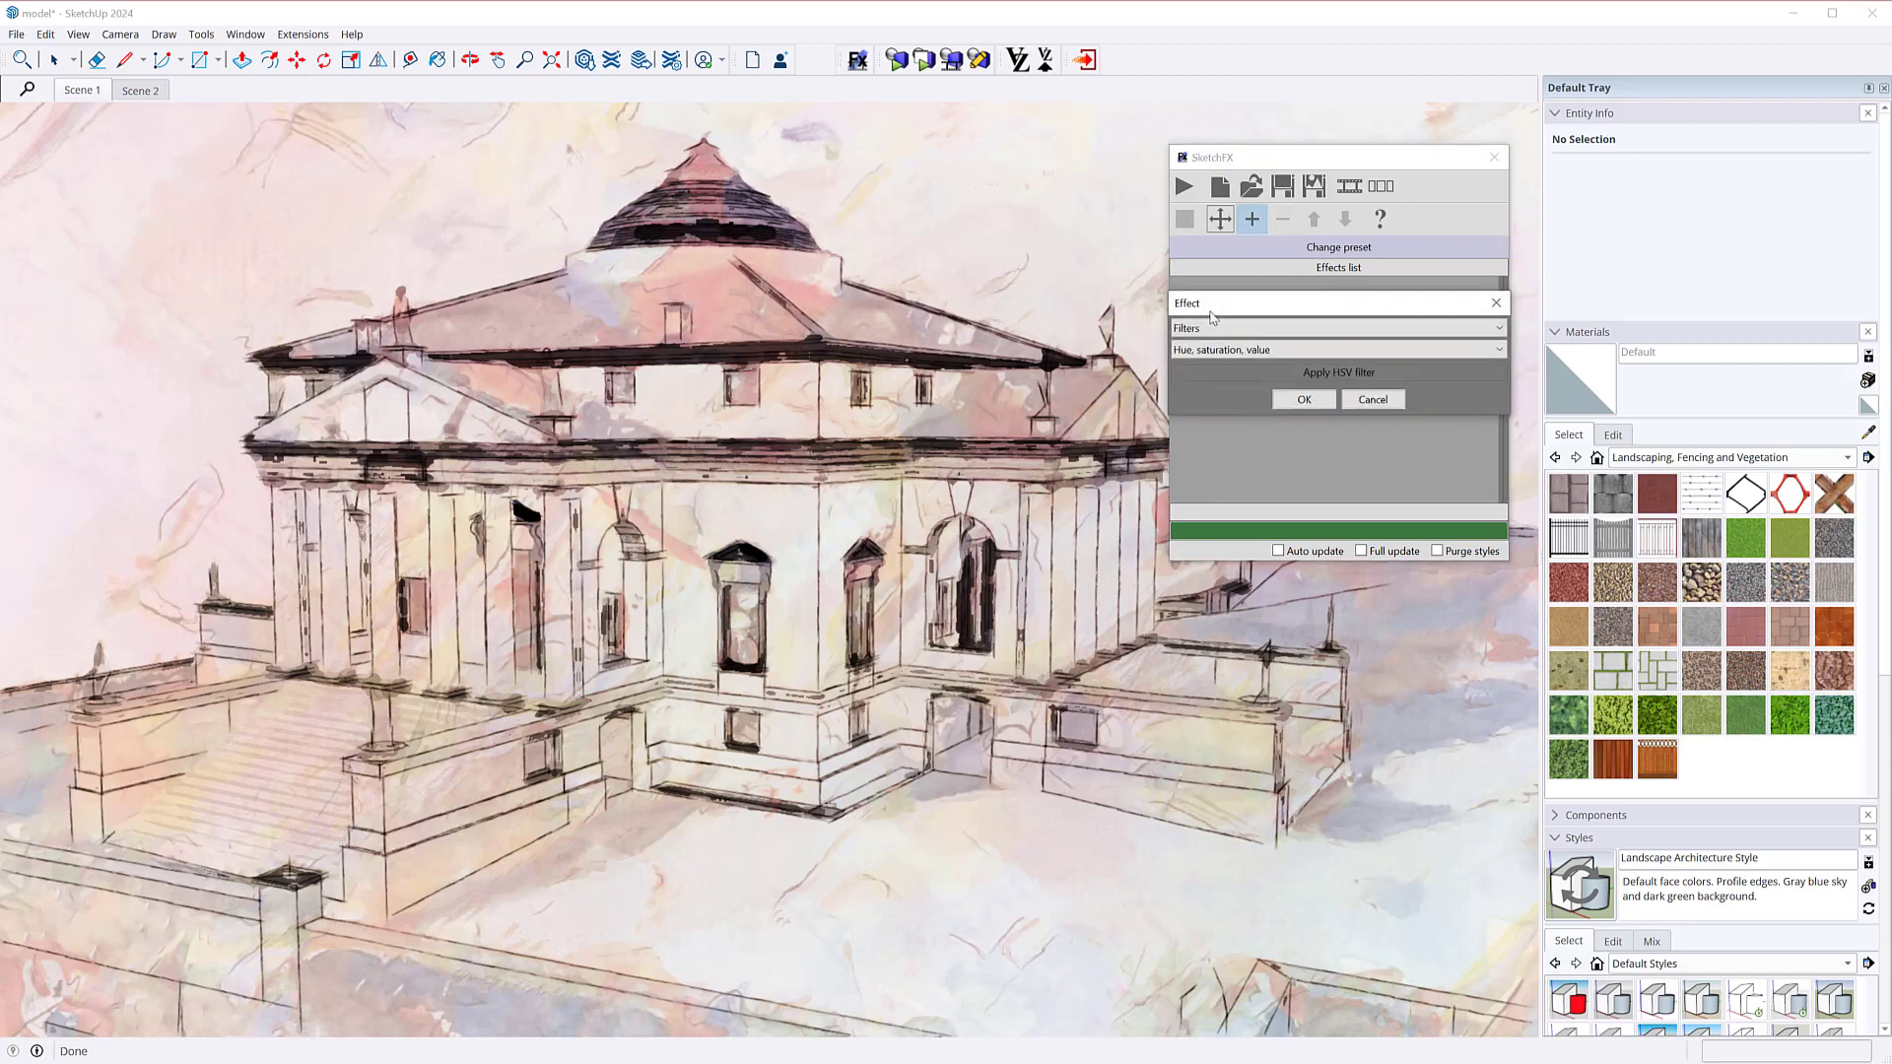
{"action": "left_click", "coordinate": [1257, 351]}
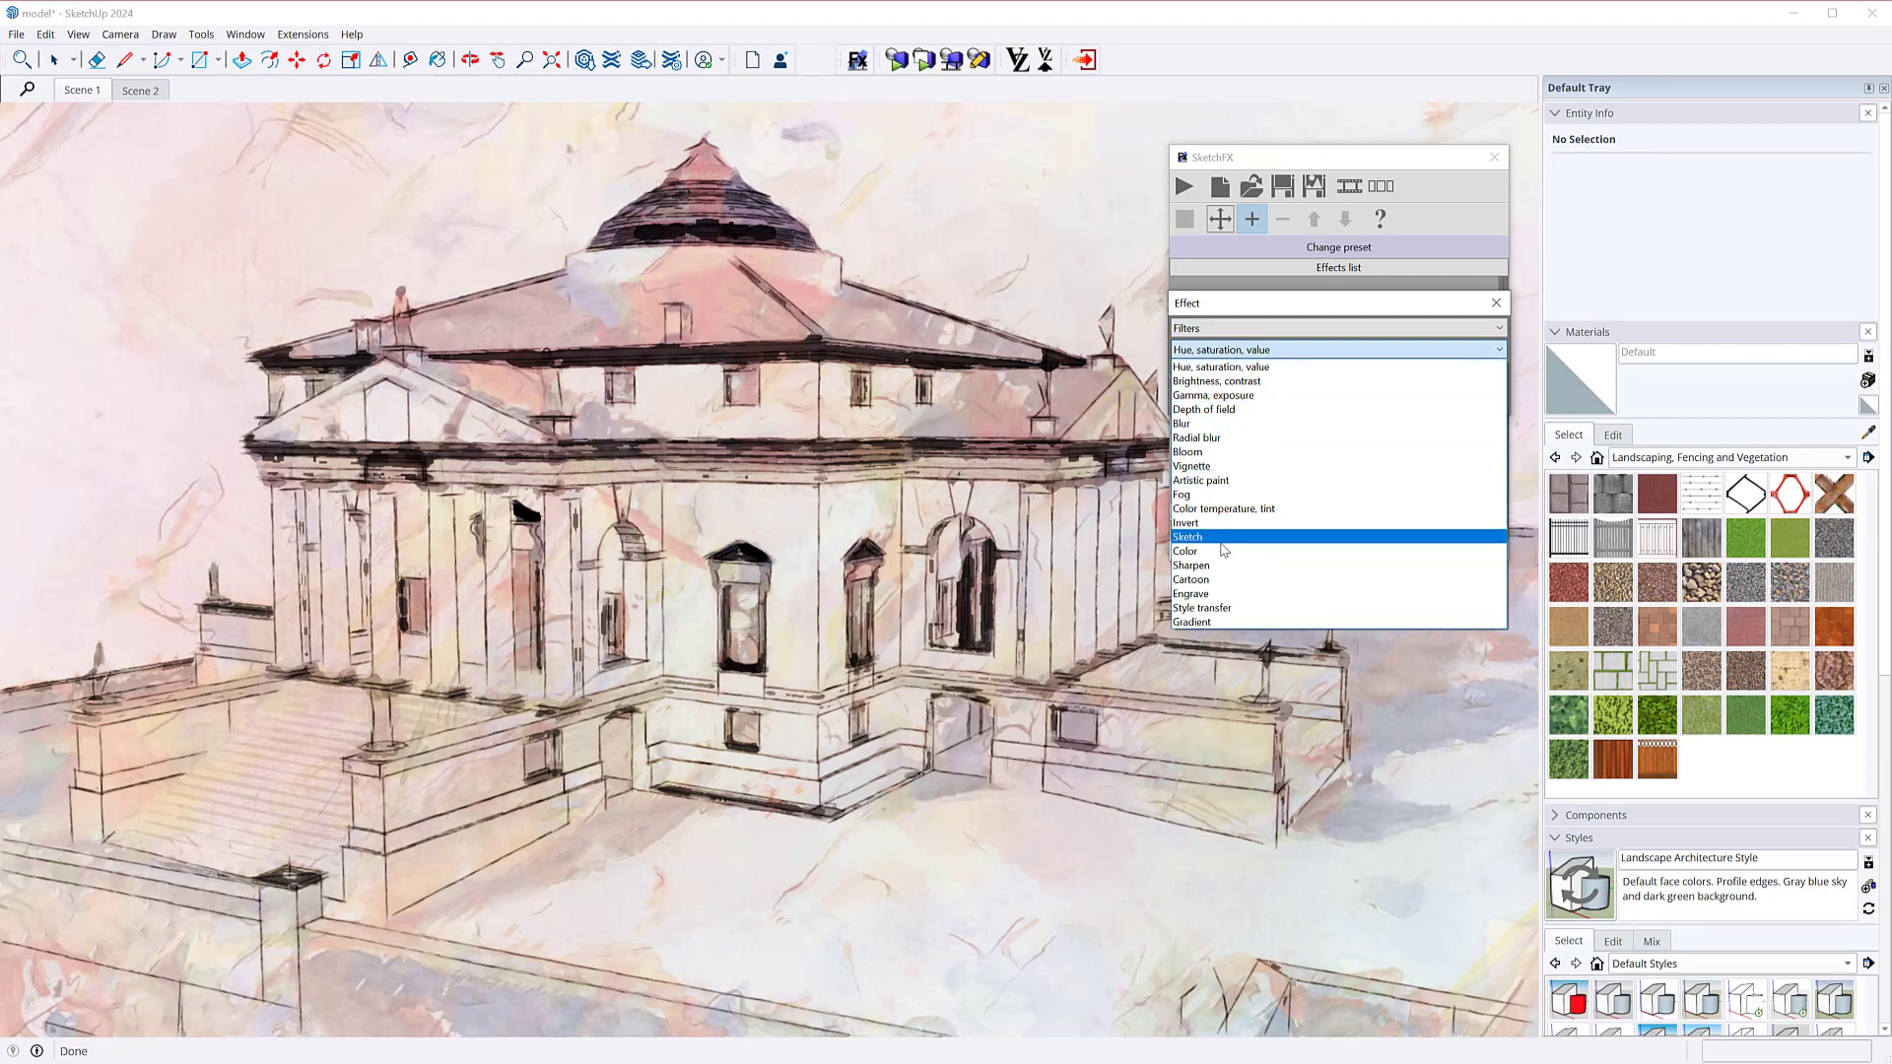
{"action": "left_click", "coordinate": [1222, 581]}
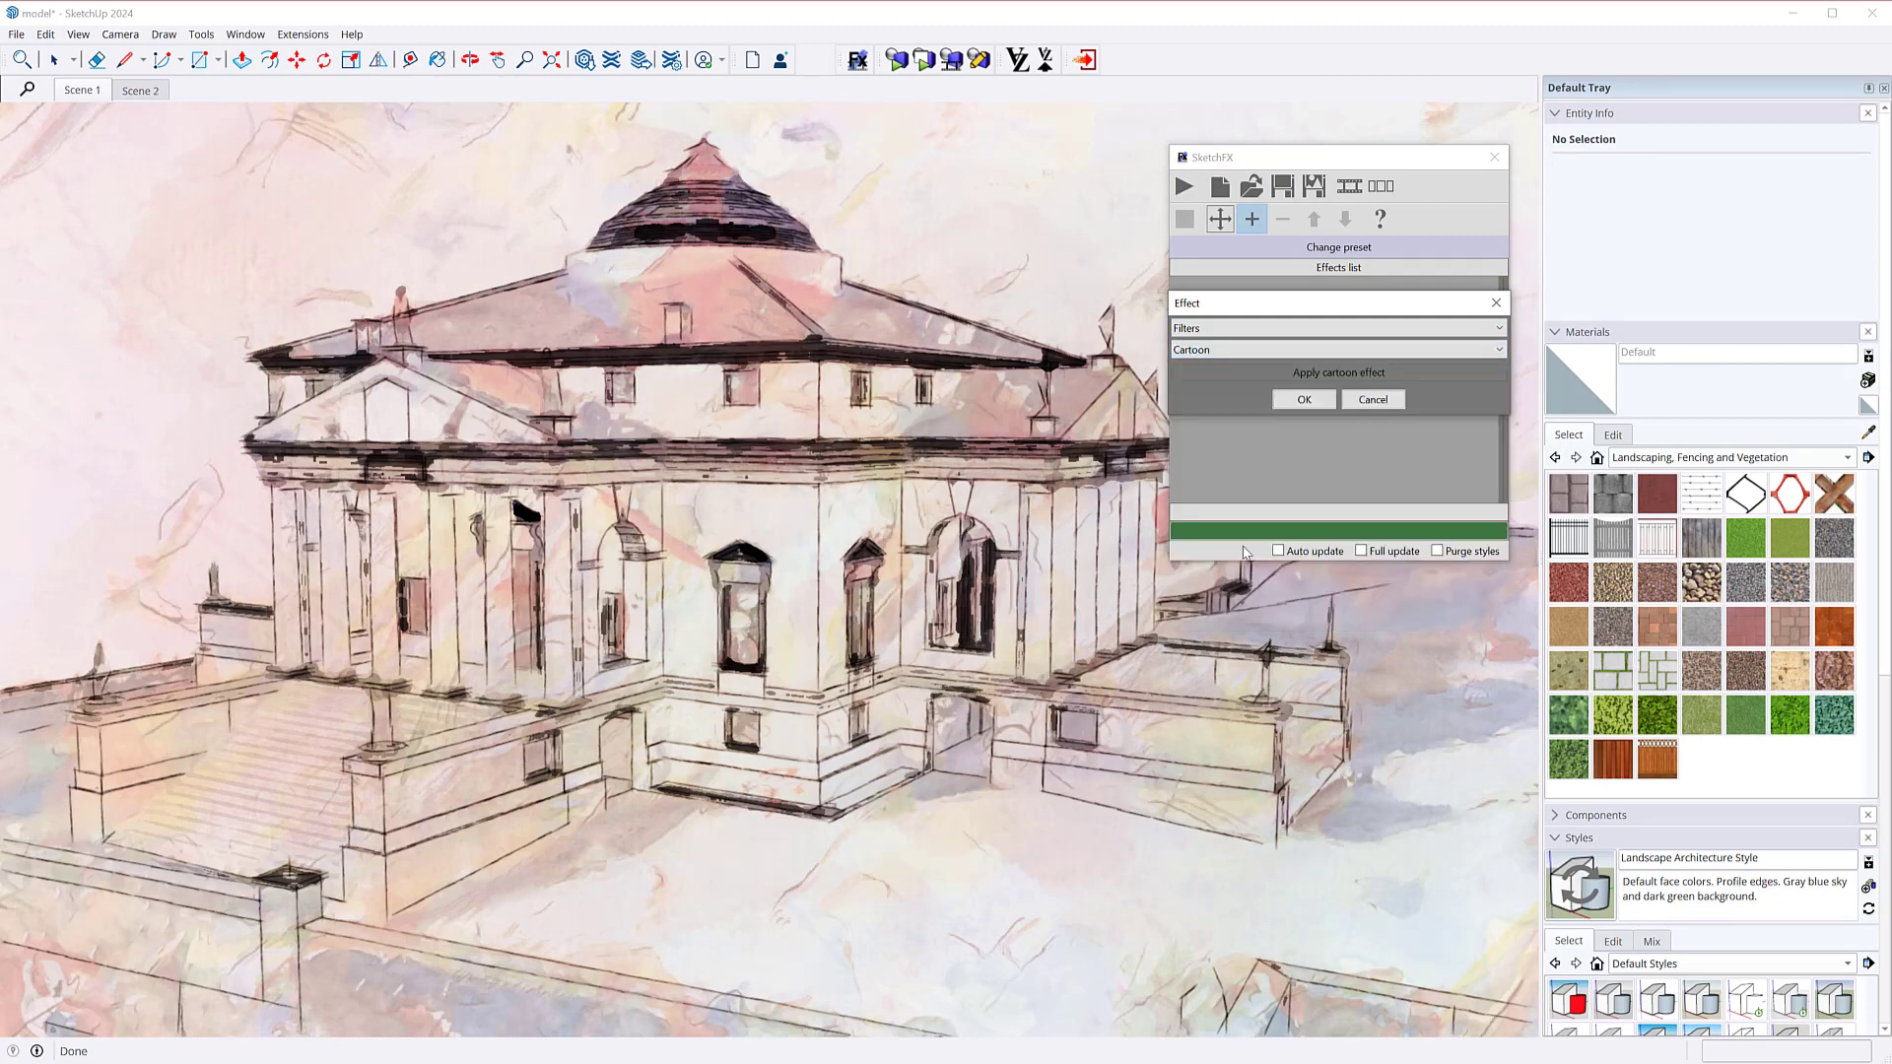
{"action": "left_click", "coordinate": [1307, 398]}
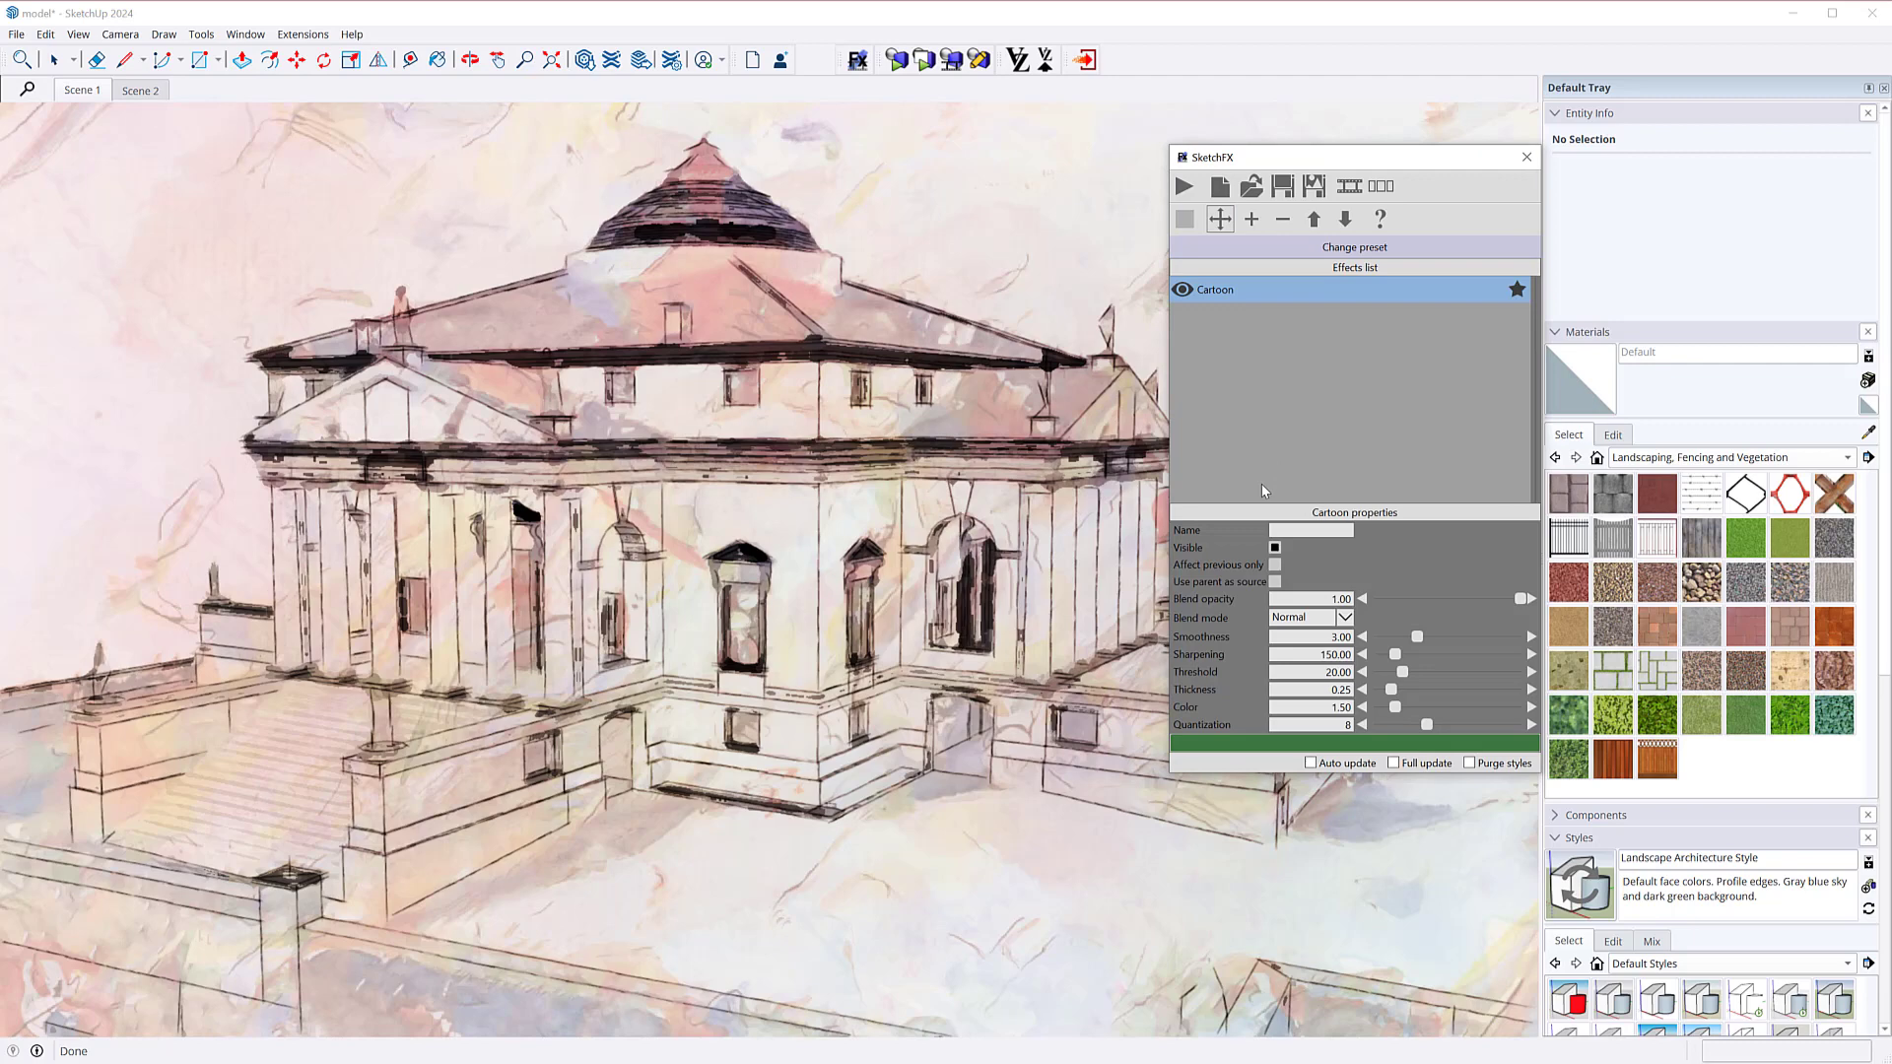
{"action": "left_click", "coordinate": [1185, 185]}
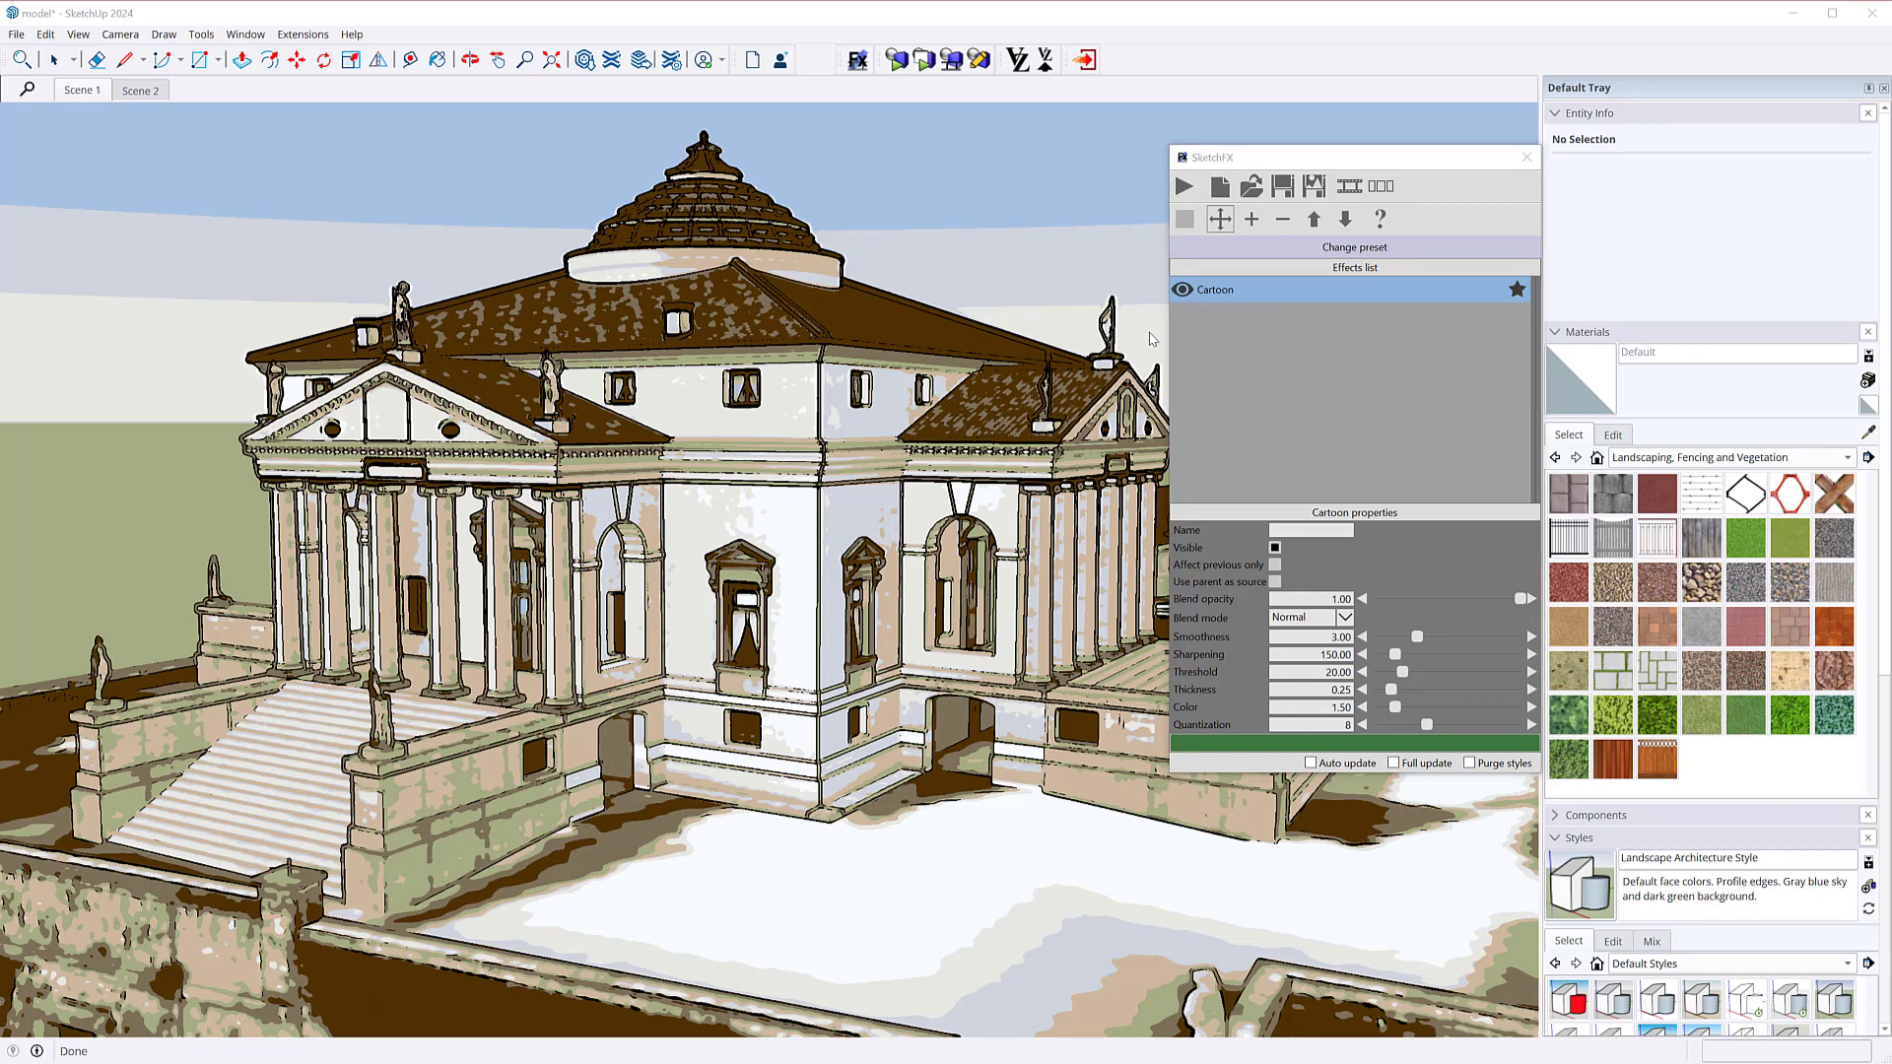
Remove the Cartoon effect, add an Engrave filter, and render the villa with it
{"action": "left_click", "coordinate": [1283, 221]}
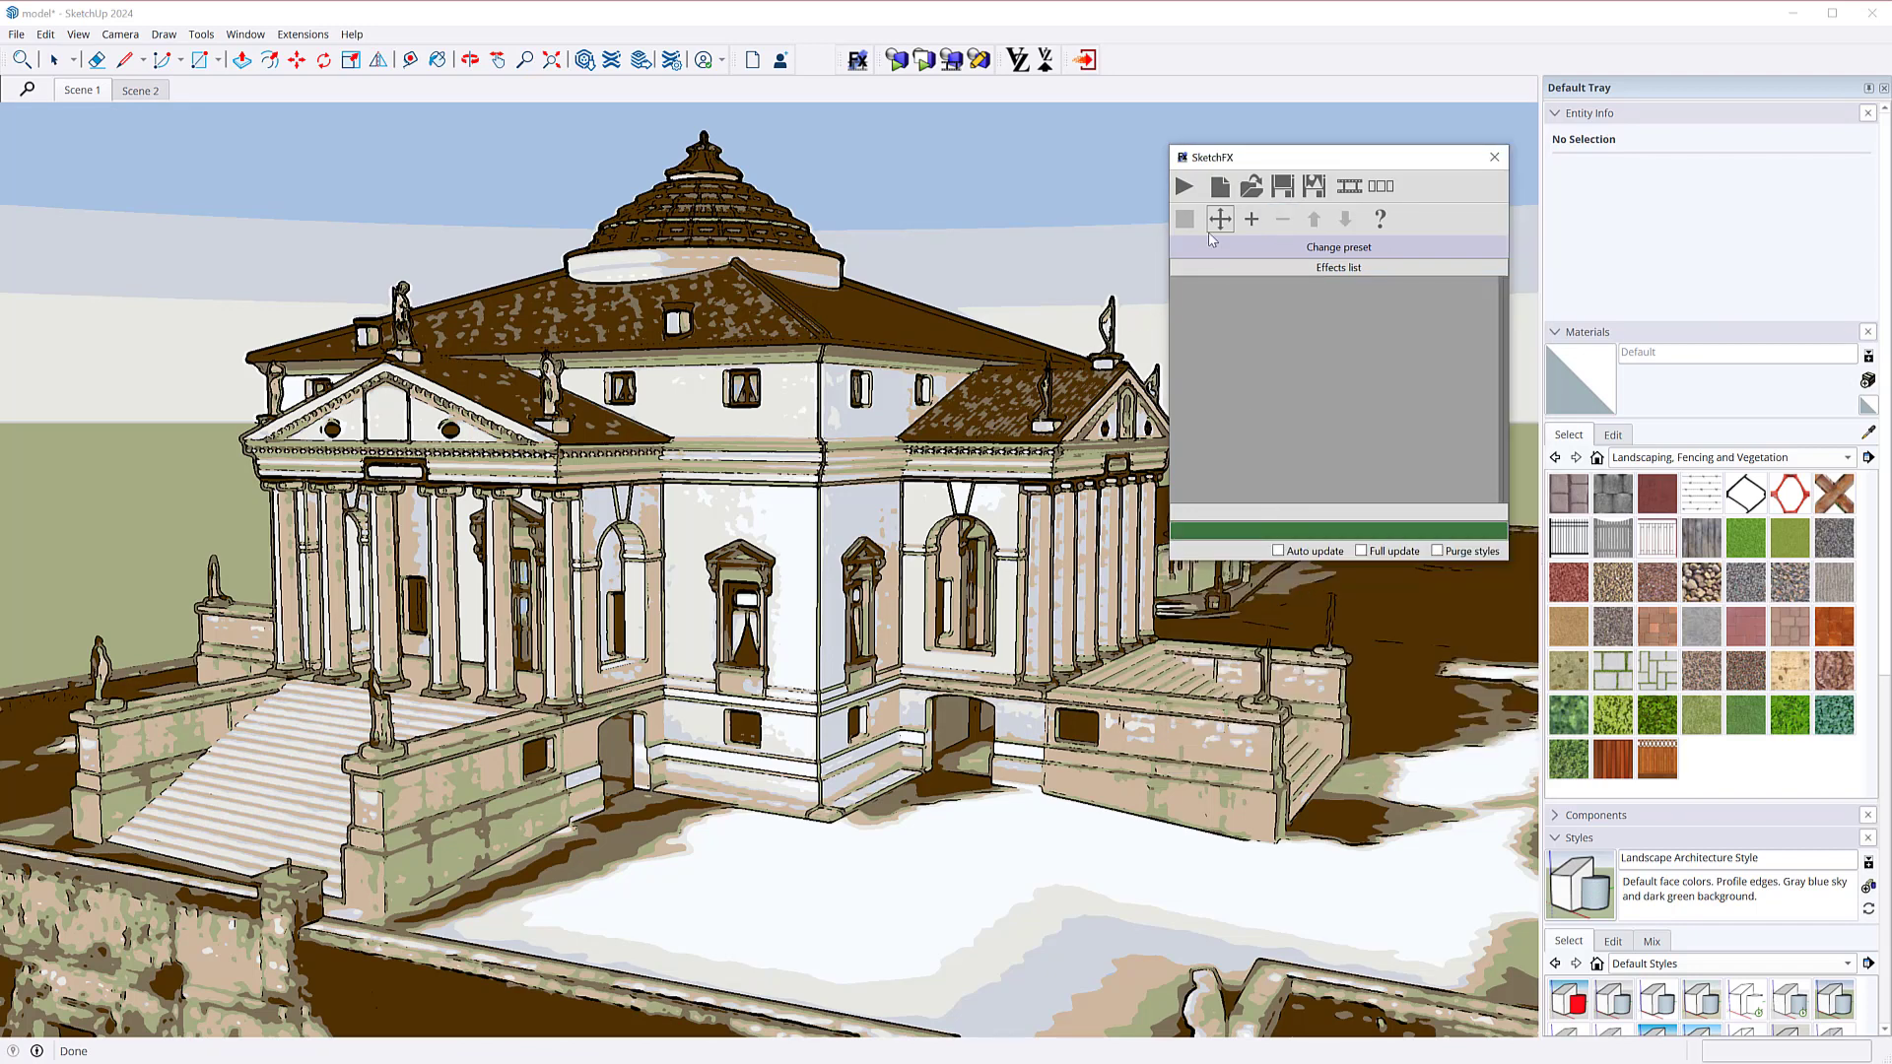
{"action": "left_click", "coordinate": [1252, 218]}
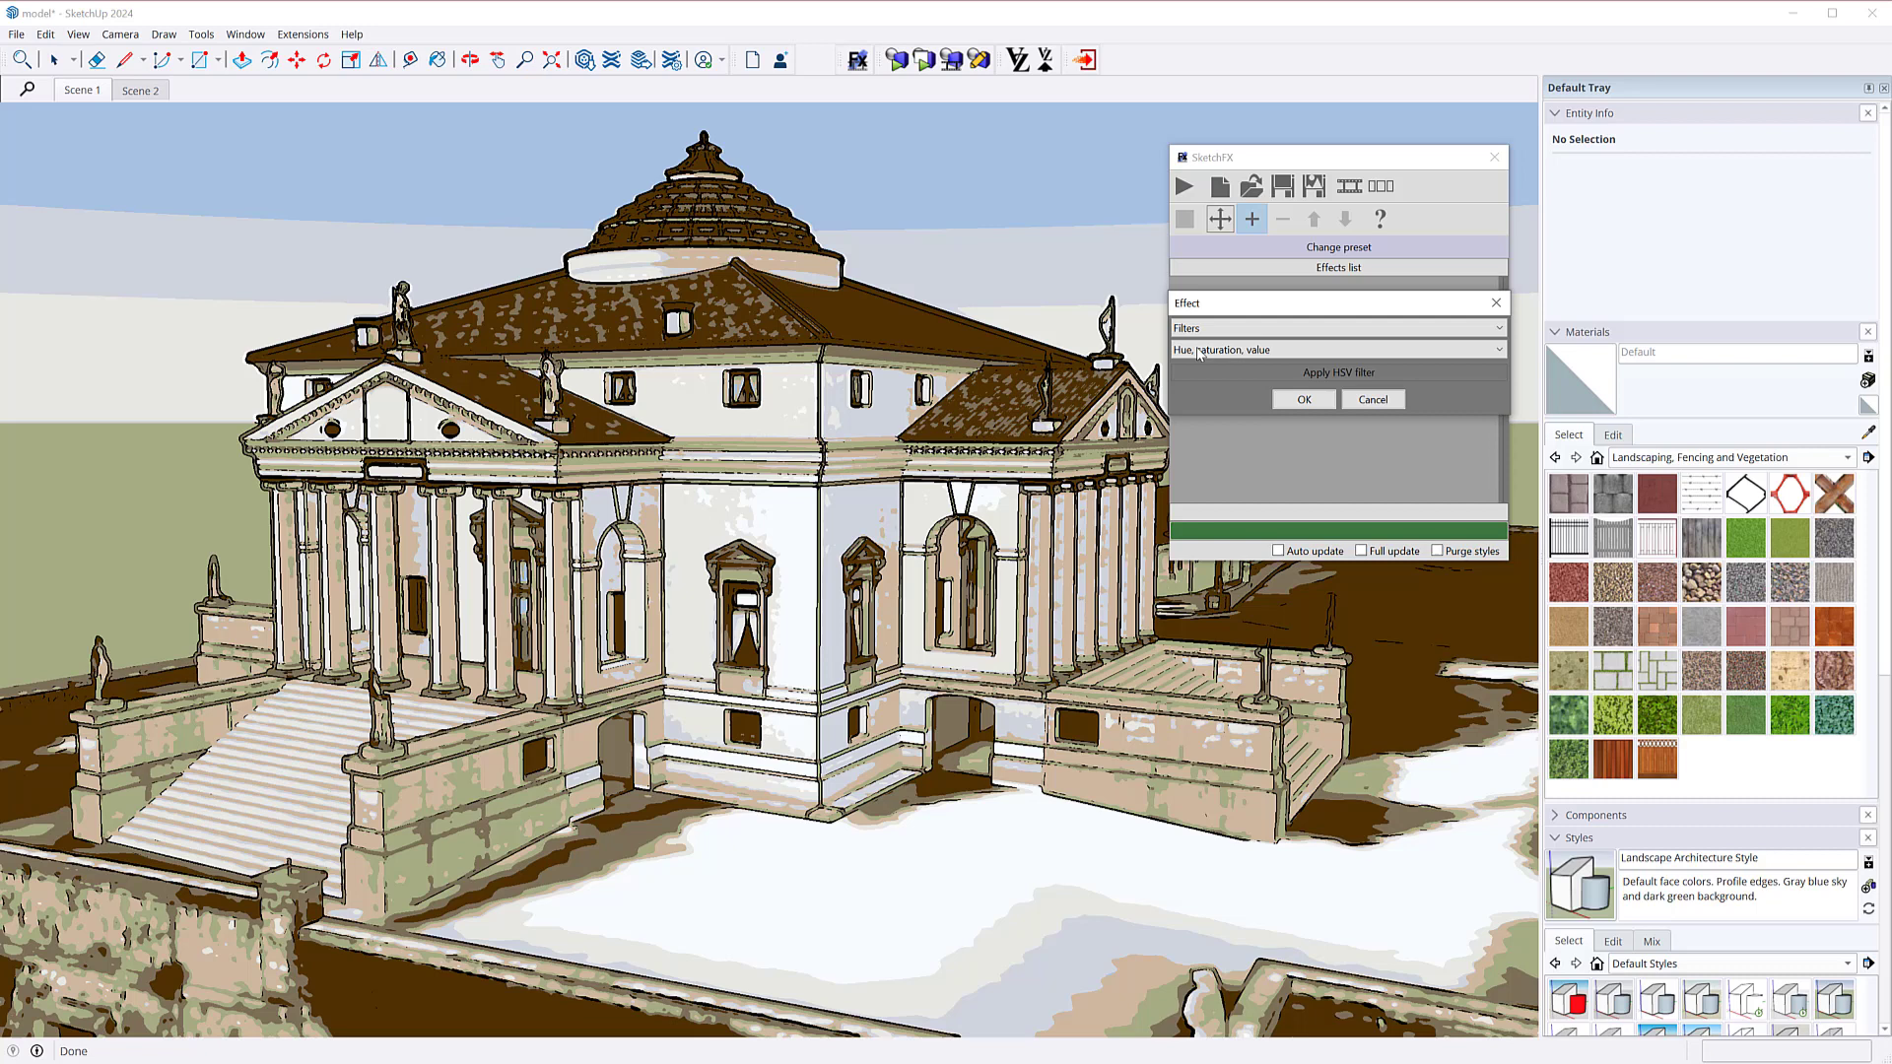
{"action": "left_click", "coordinate": [1199, 353]}
{"action": "left_click", "coordinate": [1223, 592]}
{"action": "left_click", "coordinate": [1301, 398]}
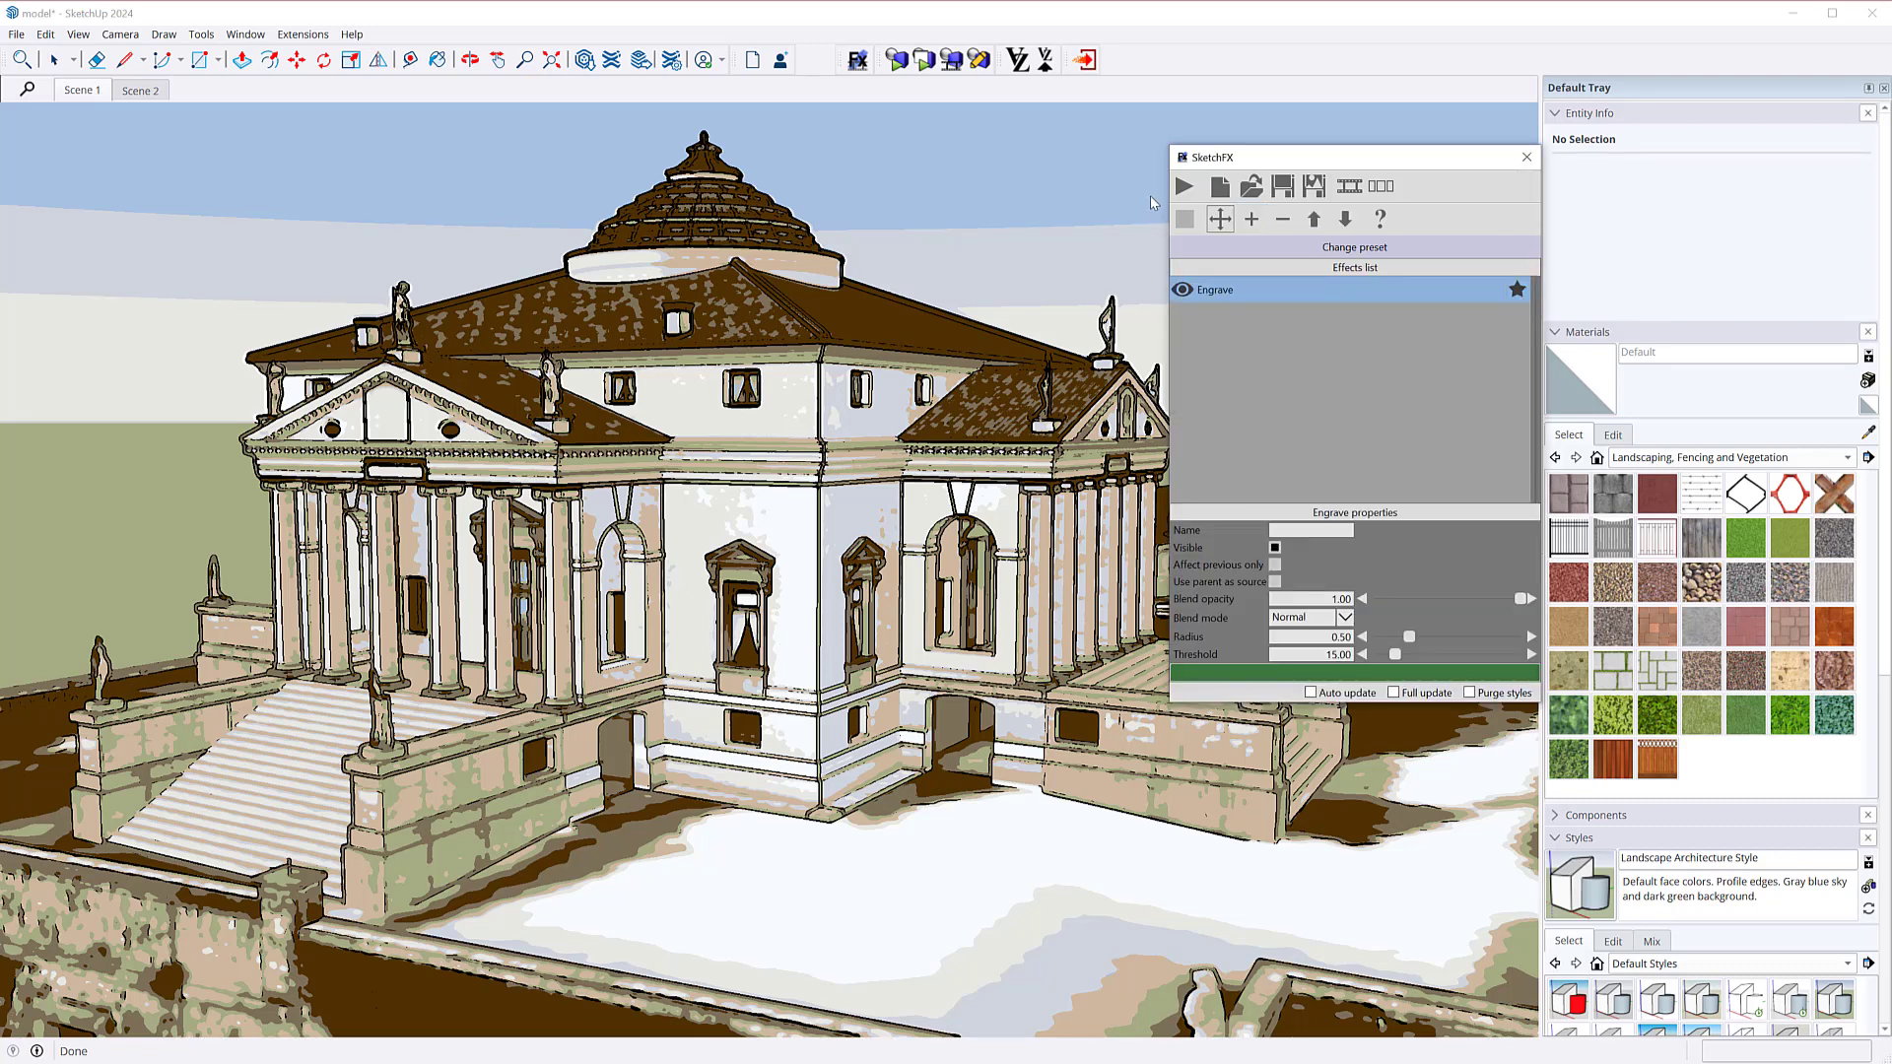
{"action": "left_click", "coordinate": [1185, 187]}
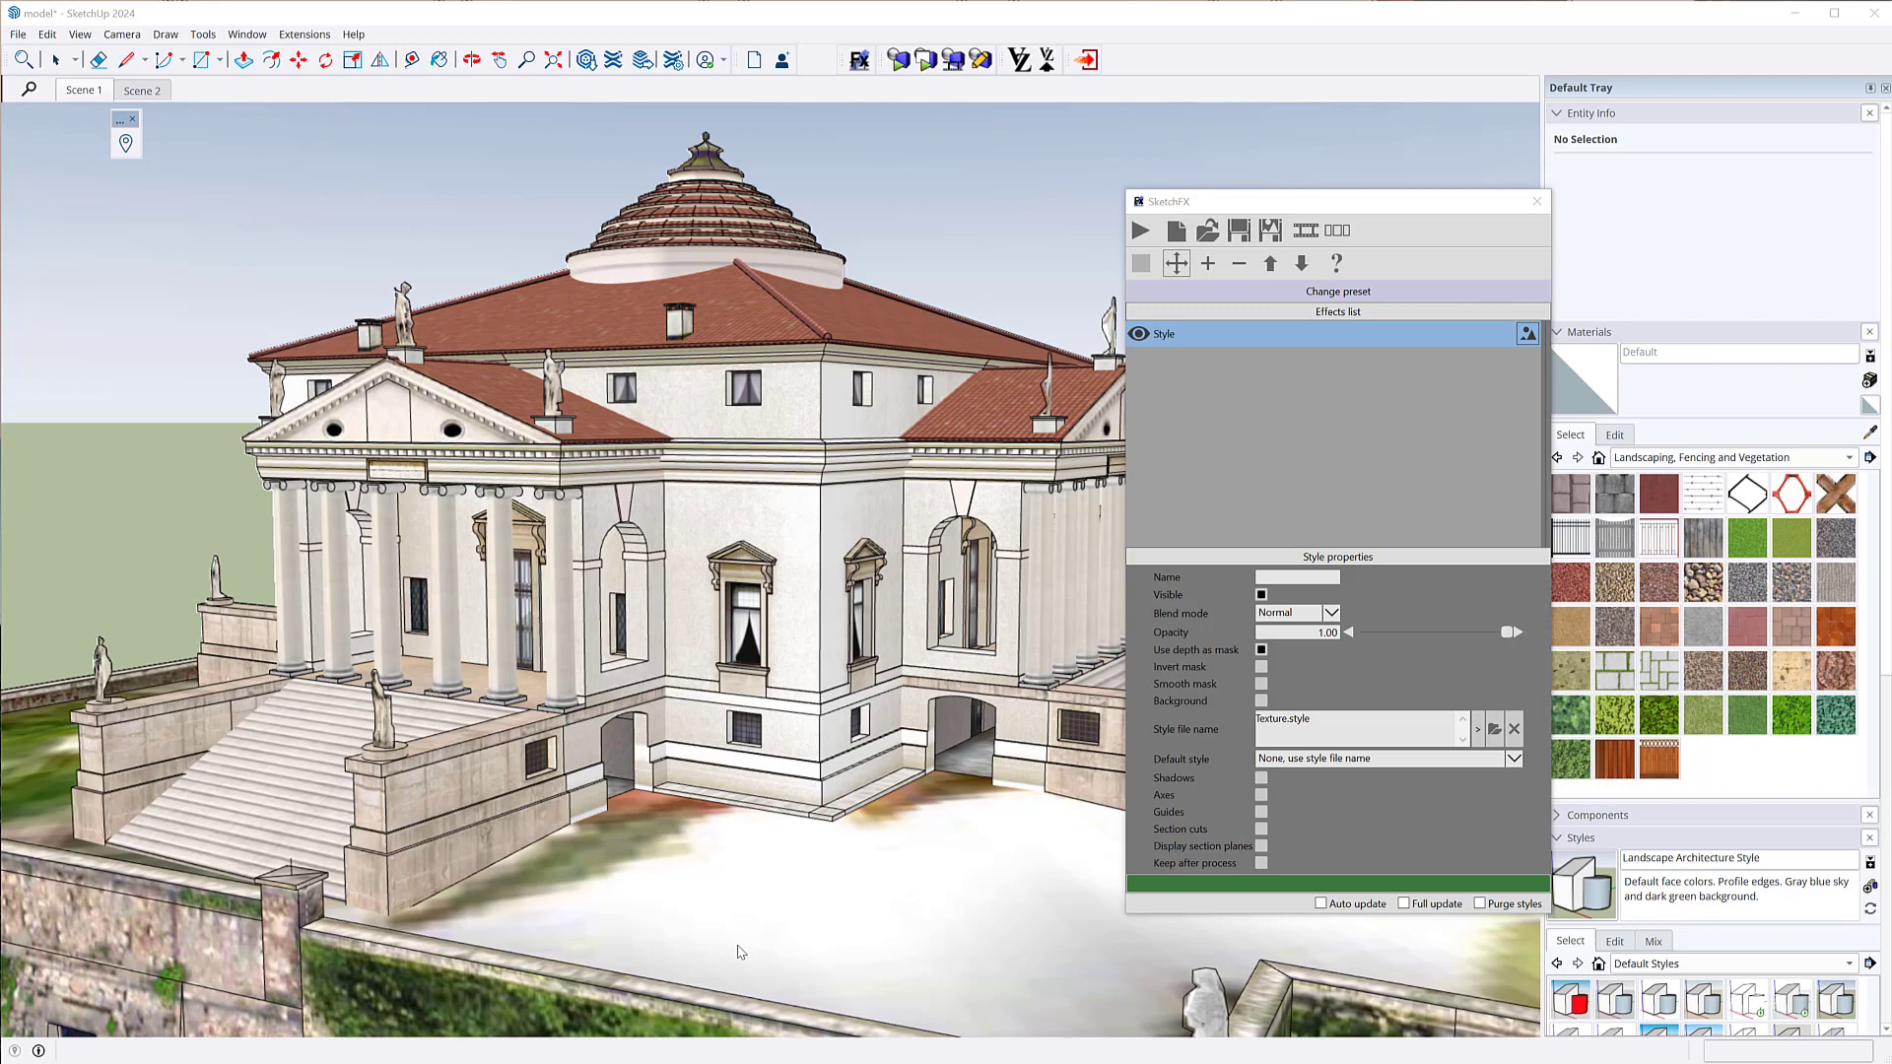
Enable the Style effect's background with sky2.jpg from Default Images and render the villa
{"action": "left_click", "coordinate": [1261, 702]}
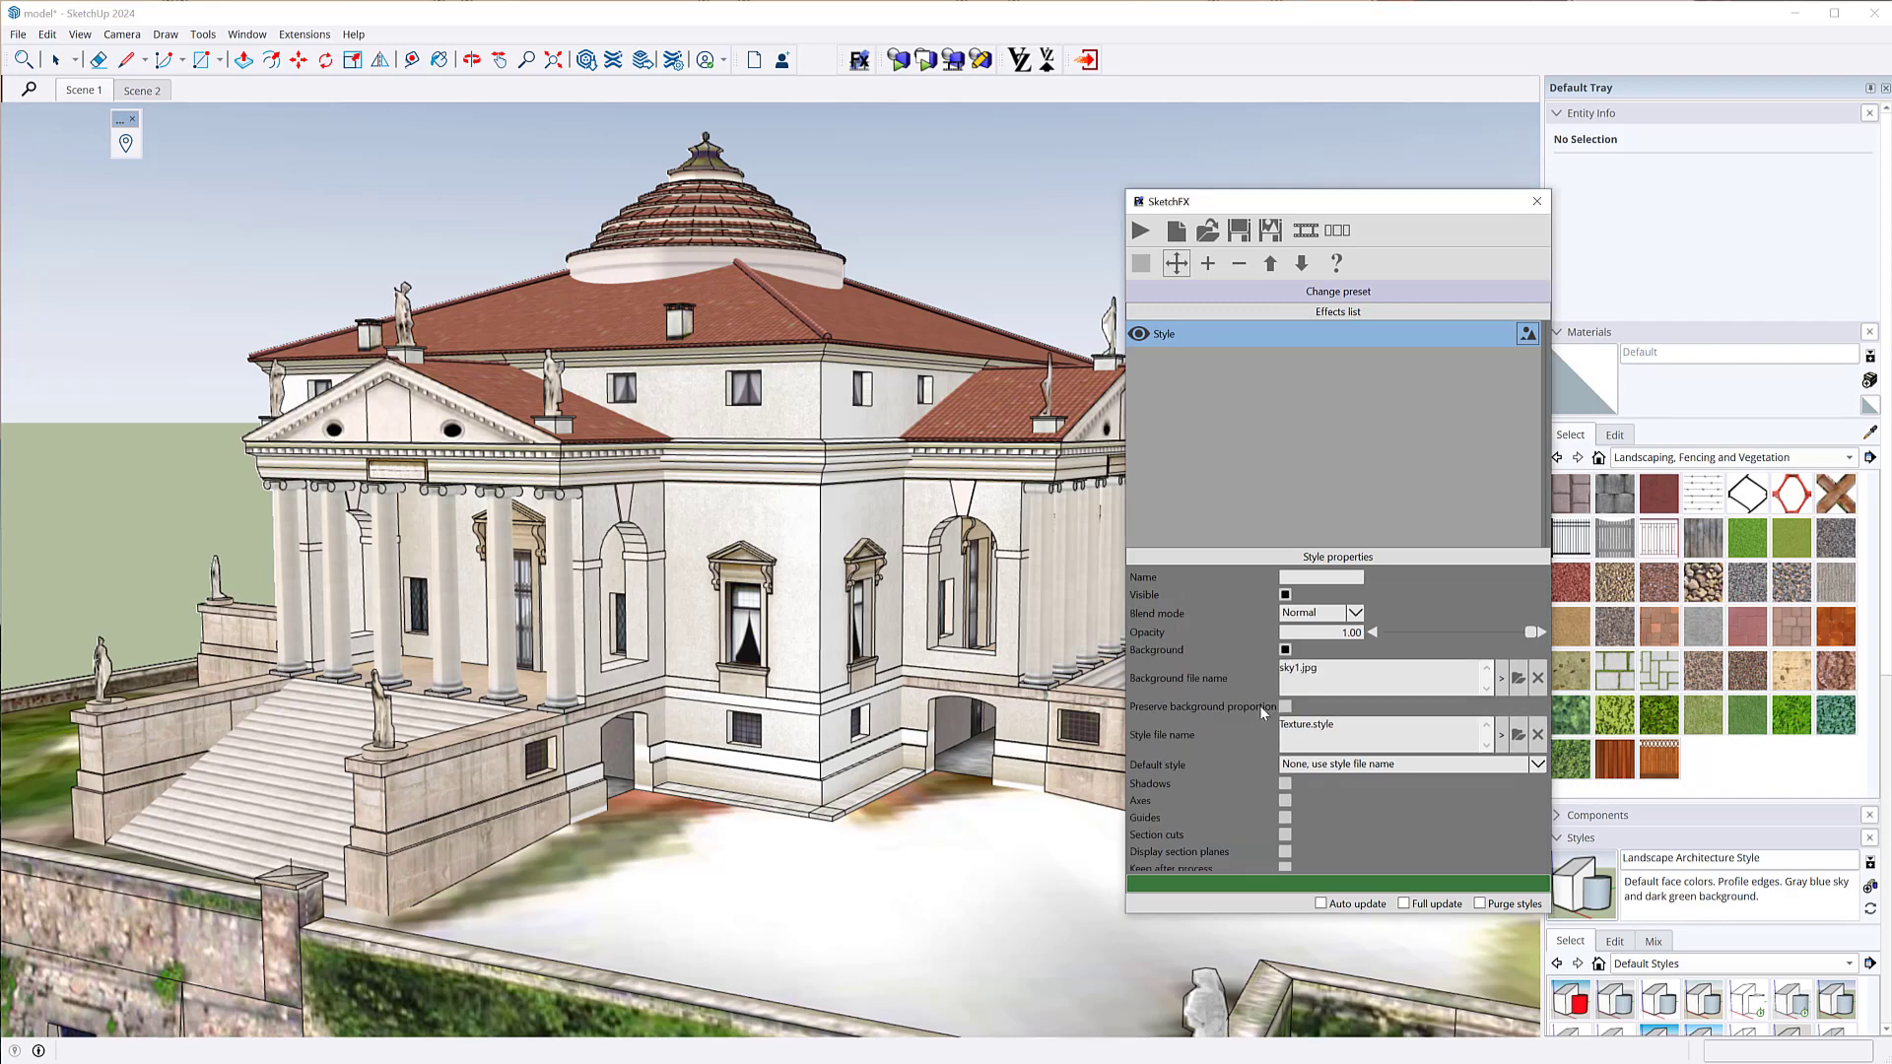
{"action": "left_click", "coordinate": [1501, 688]}
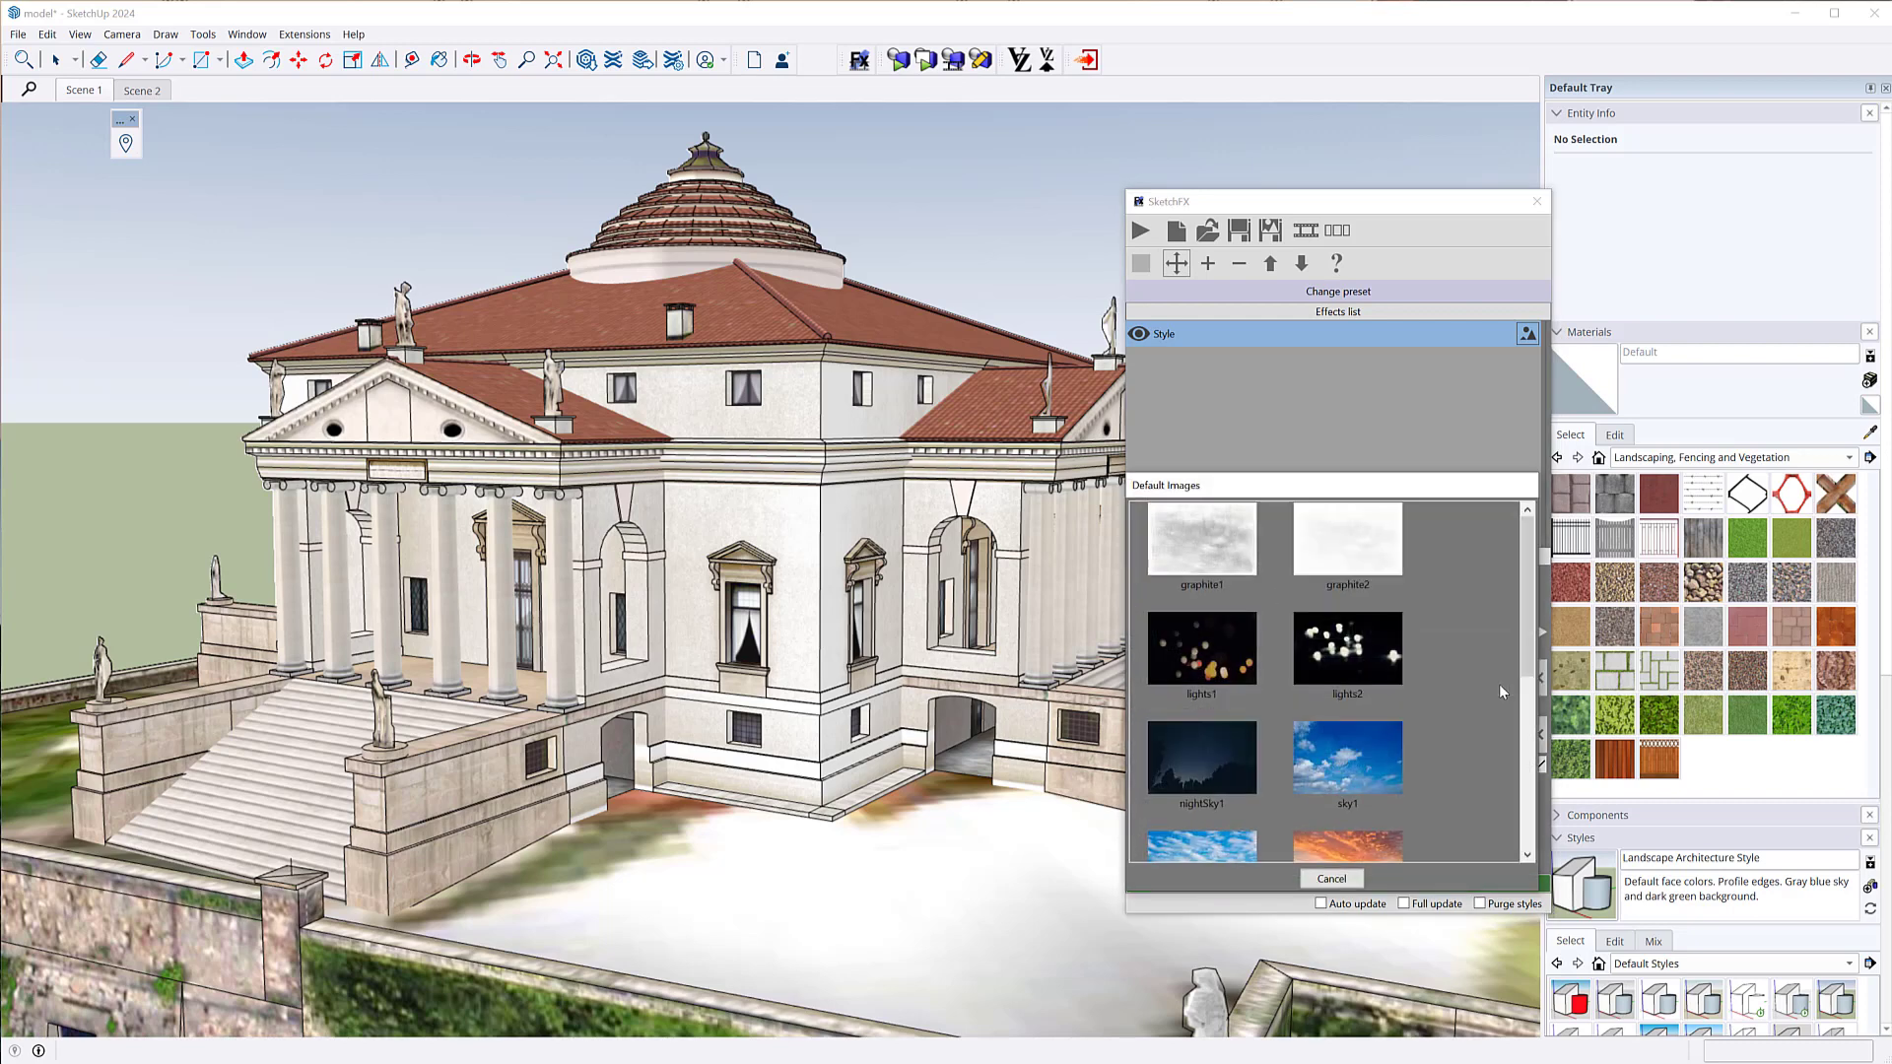
{"action": "left_click", "coordinate": [1214, 836]}
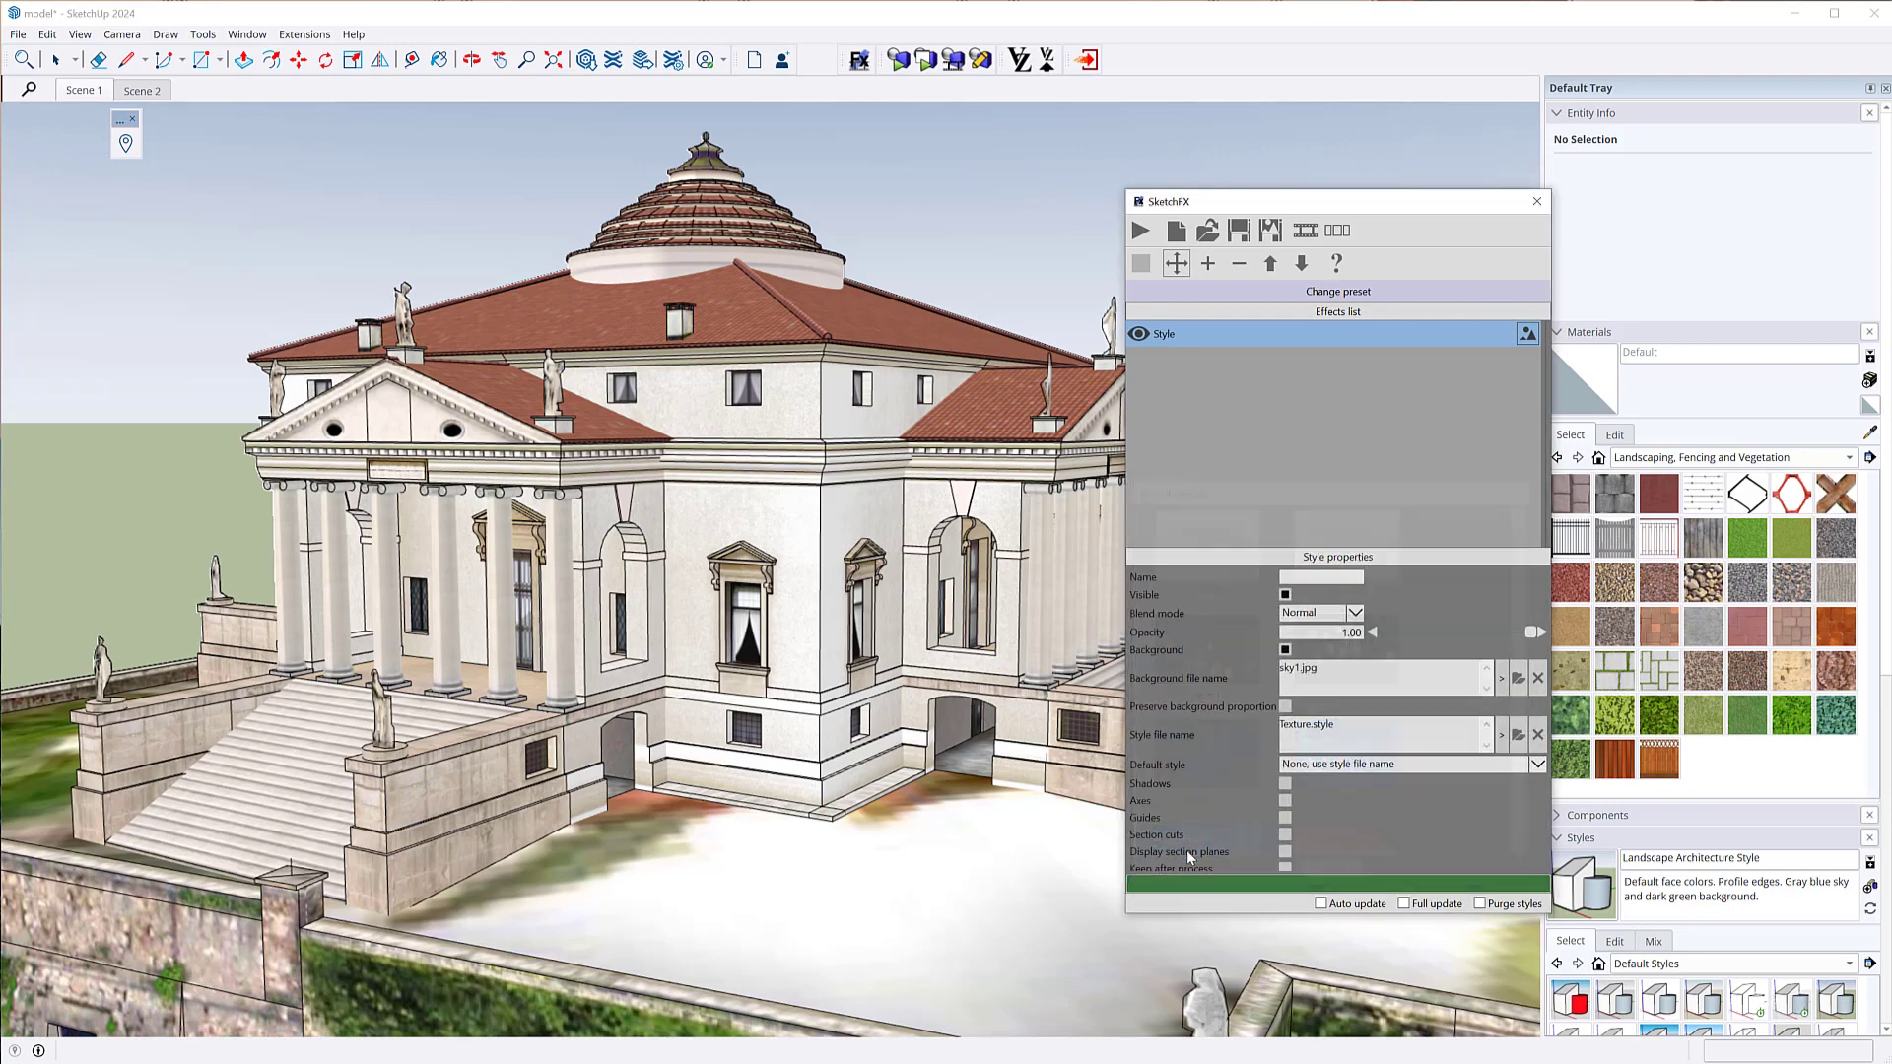
{"action": "left_click", "coordinate": [1141, 229]}
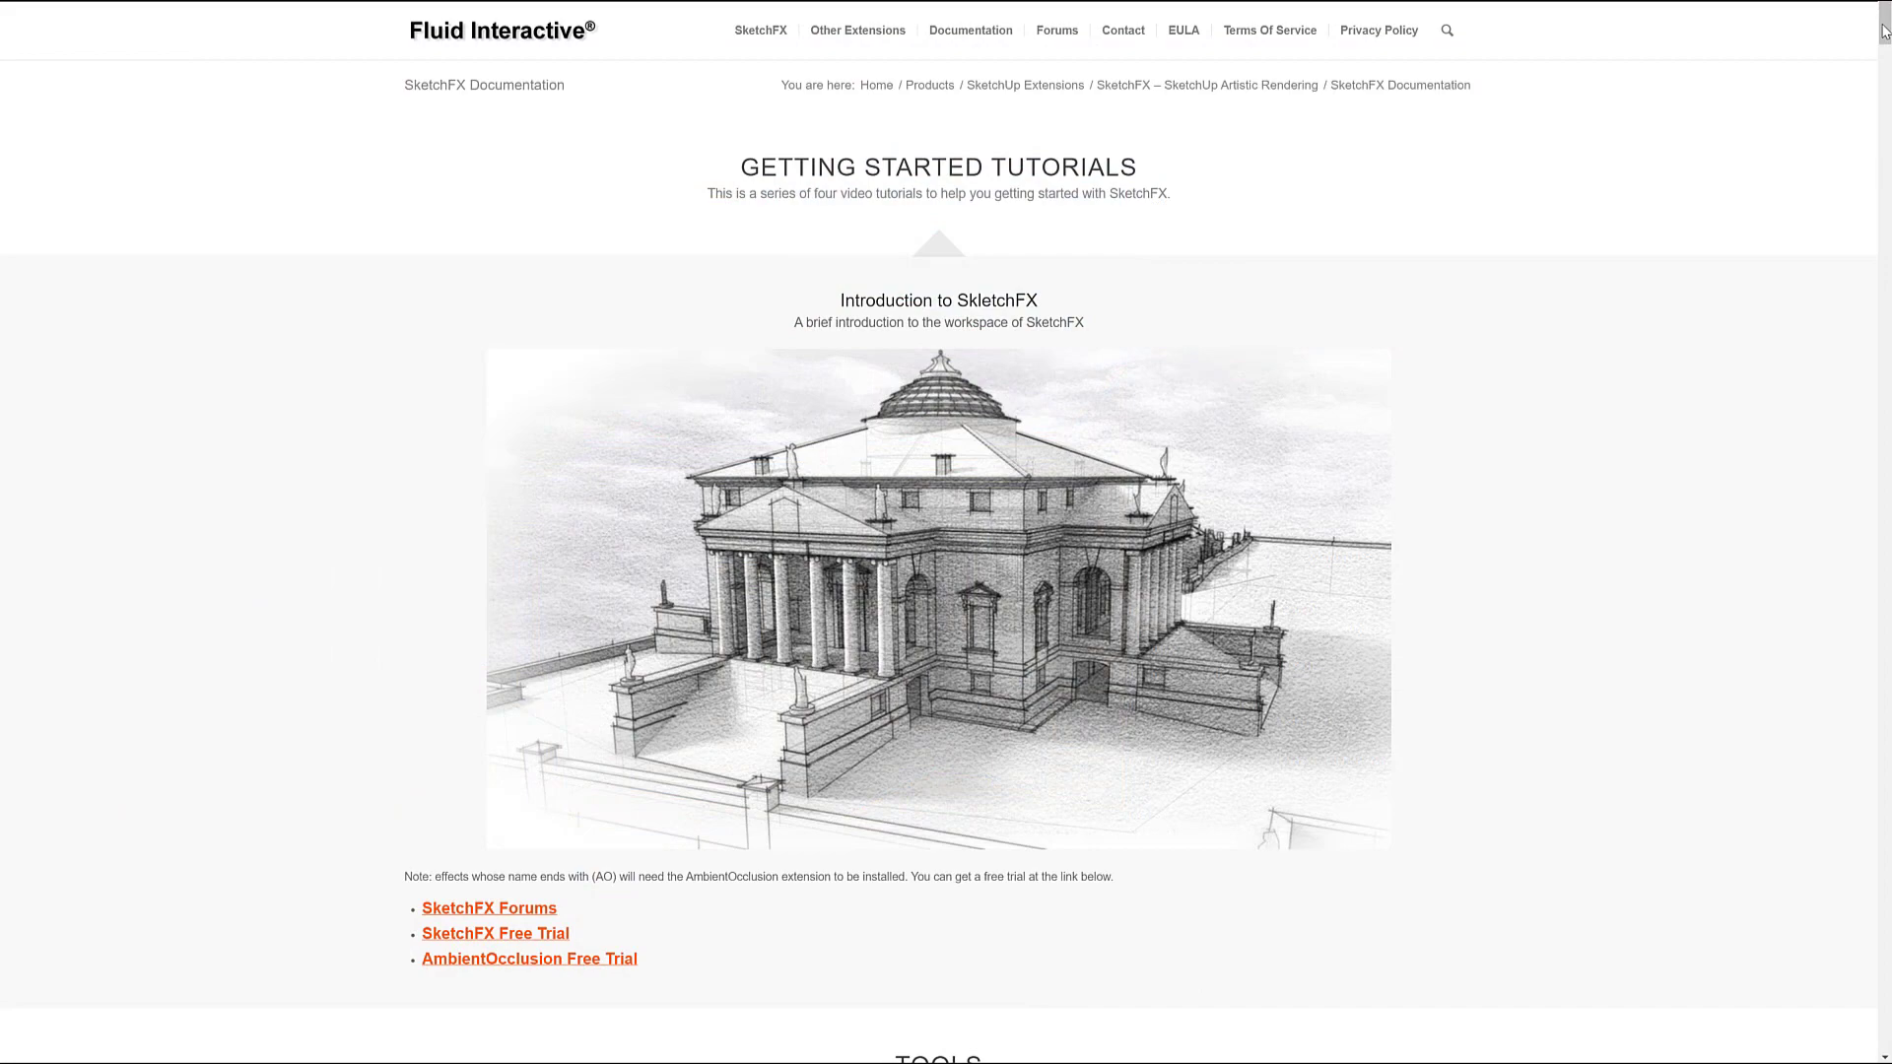
Scroll the SketchFX docs, compare the Pen 1 AO preset, and reach the Hue, saturation, value example
{"action": "left_click_drag", "start_coordinate": [1884, 29], "coordinate": [1847, 192]}
{"action": "left_click_drag", "start_coordinate": [1326, 317], "coordinate": [1480, 313]}
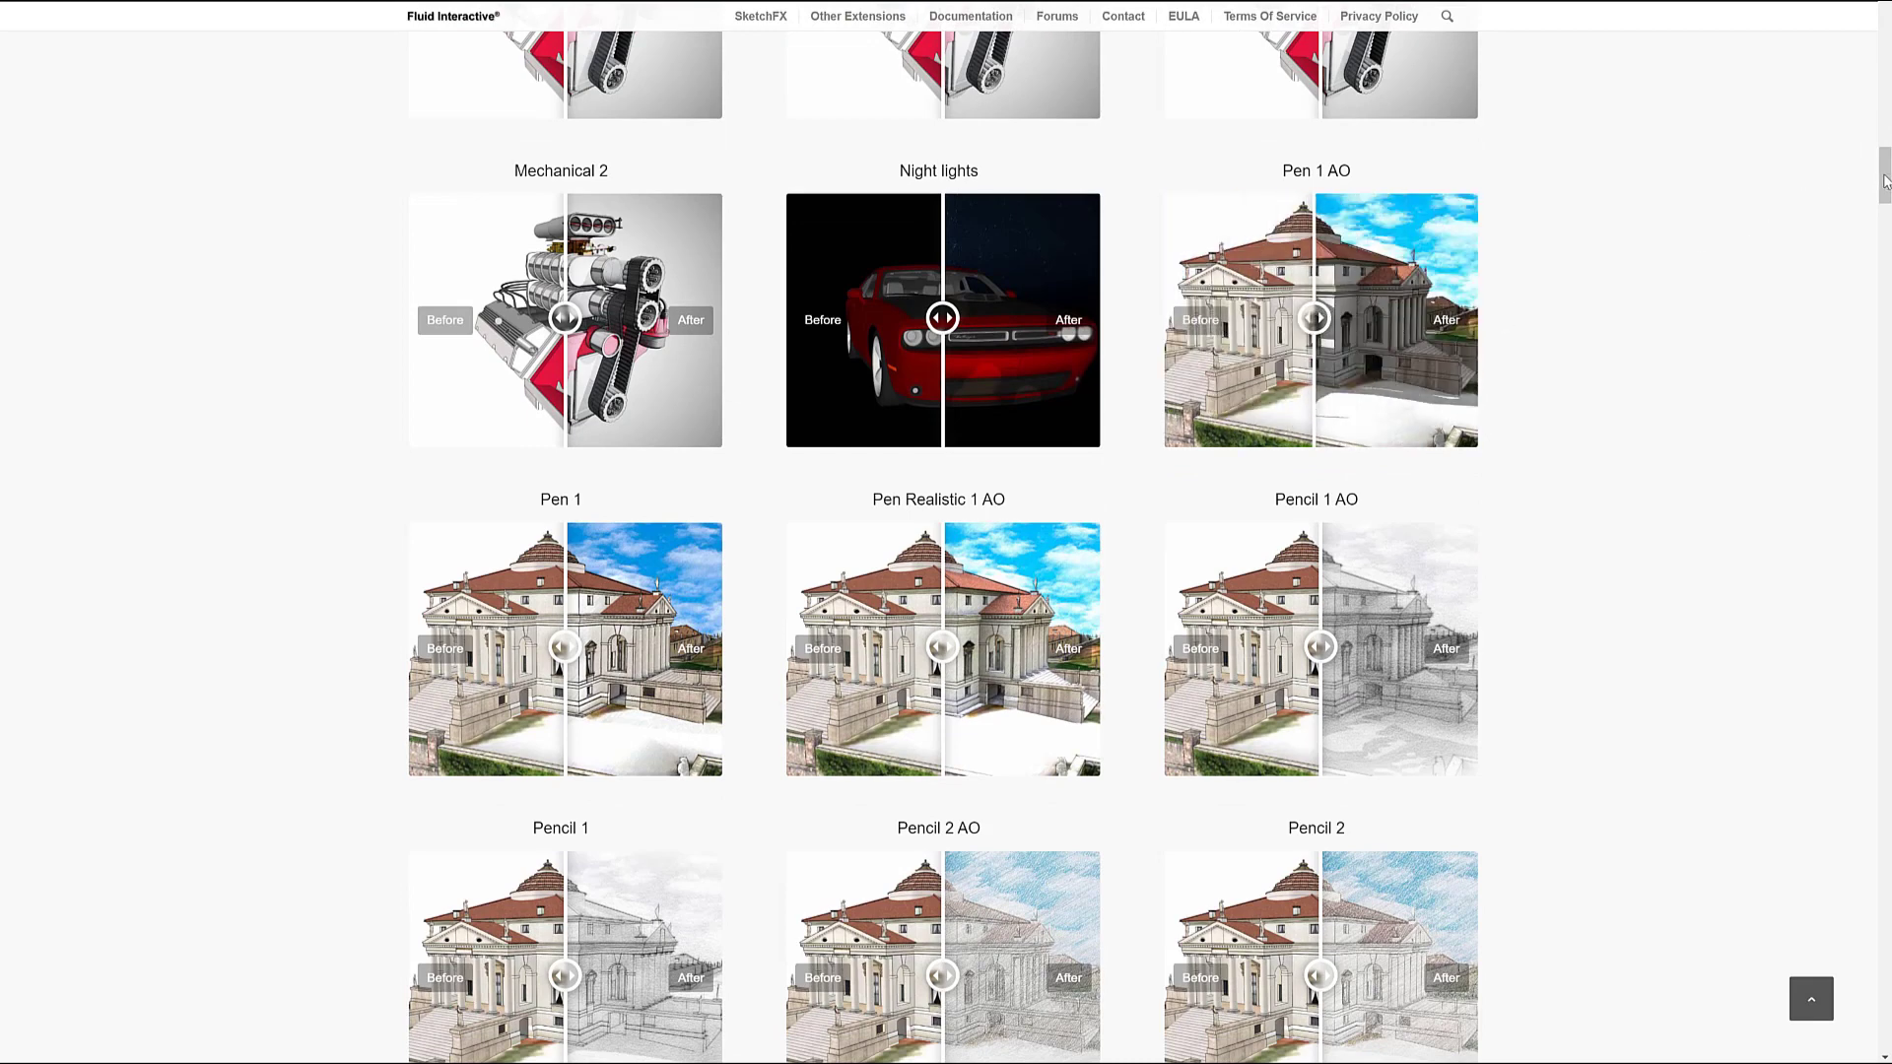
{"action": "left_click_drag", "start_coordinate": [1884, 180], "coordinate": [1836, 555]}
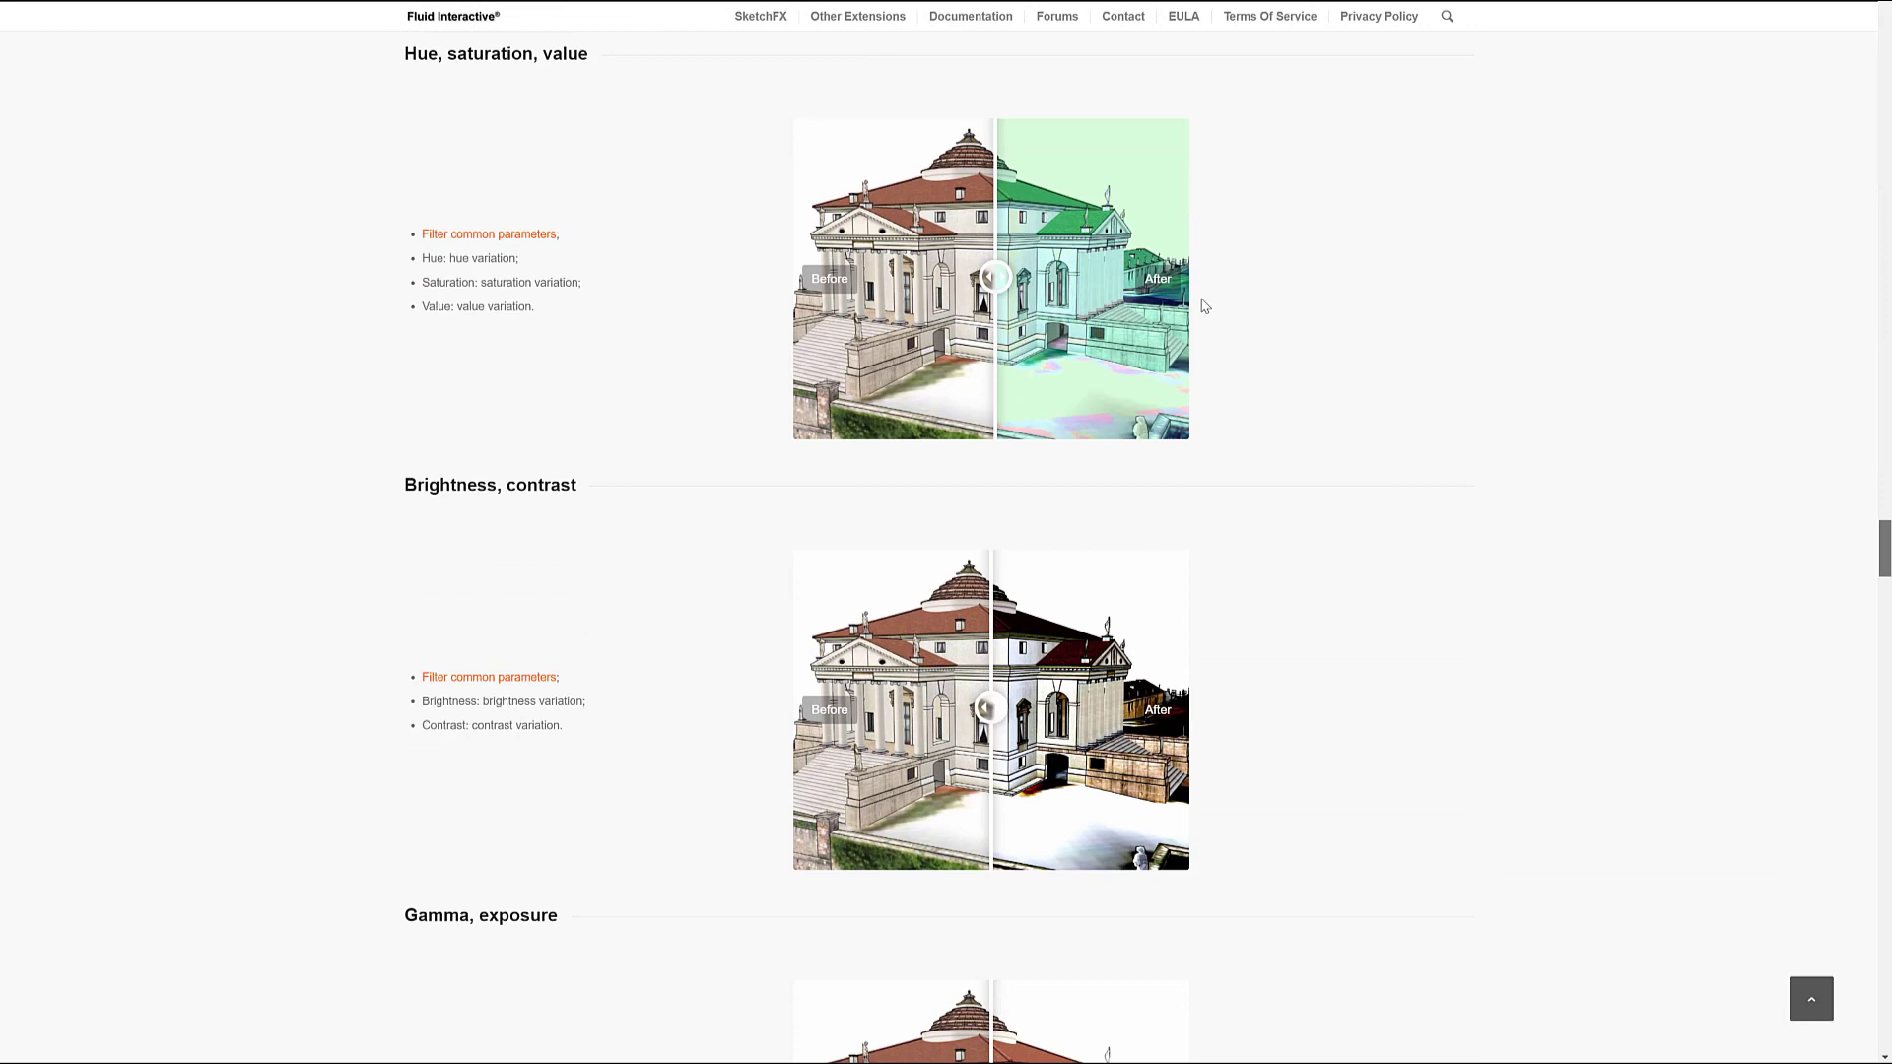